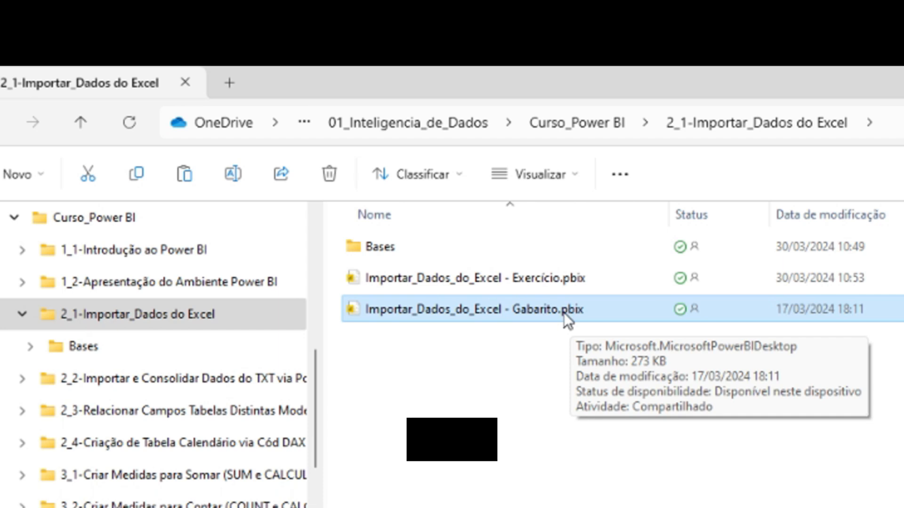
Open the Bases folder and review its three dashboard subfolders.
left_click(407, 247)
double_click(407, 248)
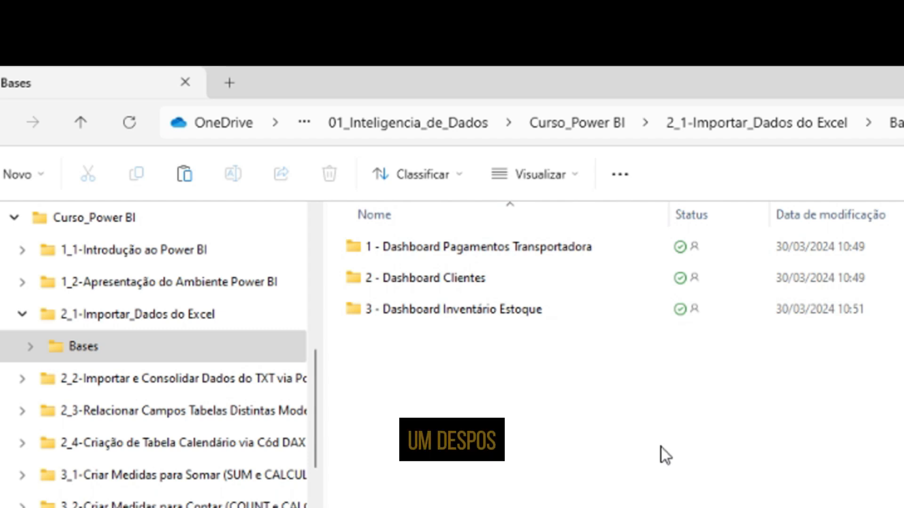
left_click(498, 252)
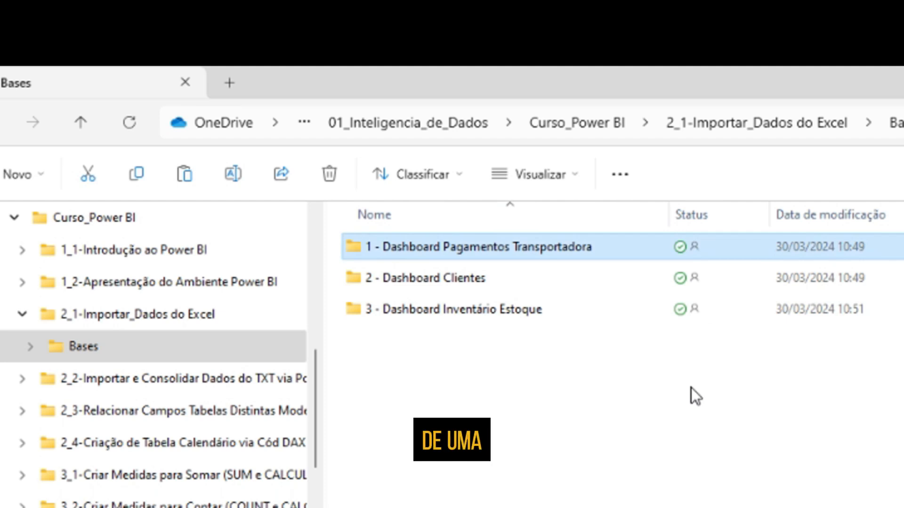
left_click(498, 281)
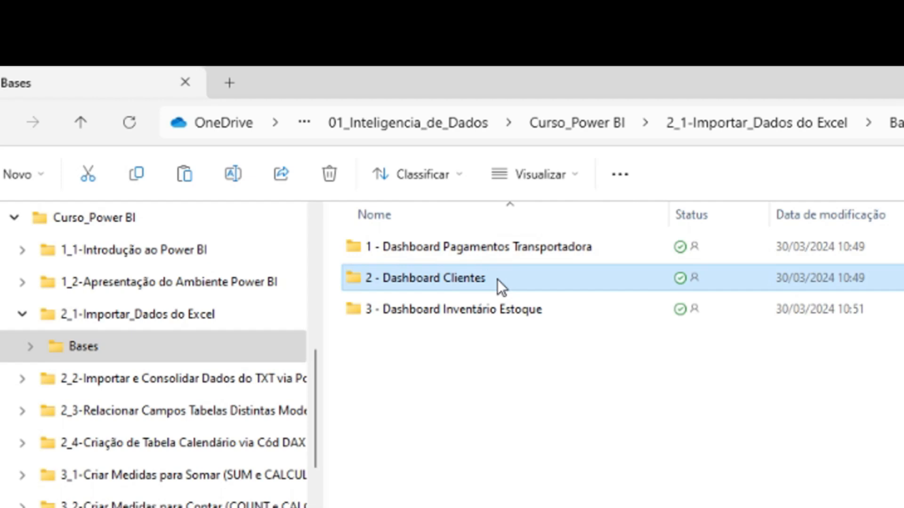
left_click(486, 316)
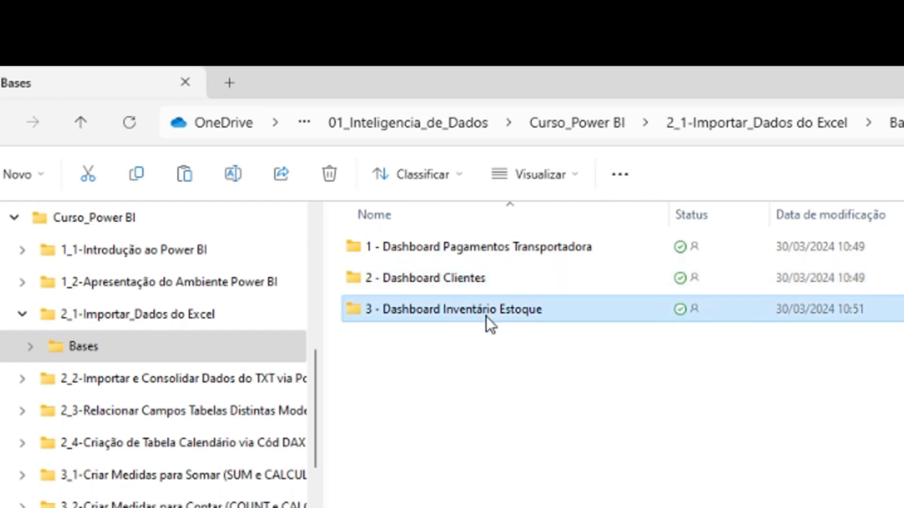
left_click(682, 363)
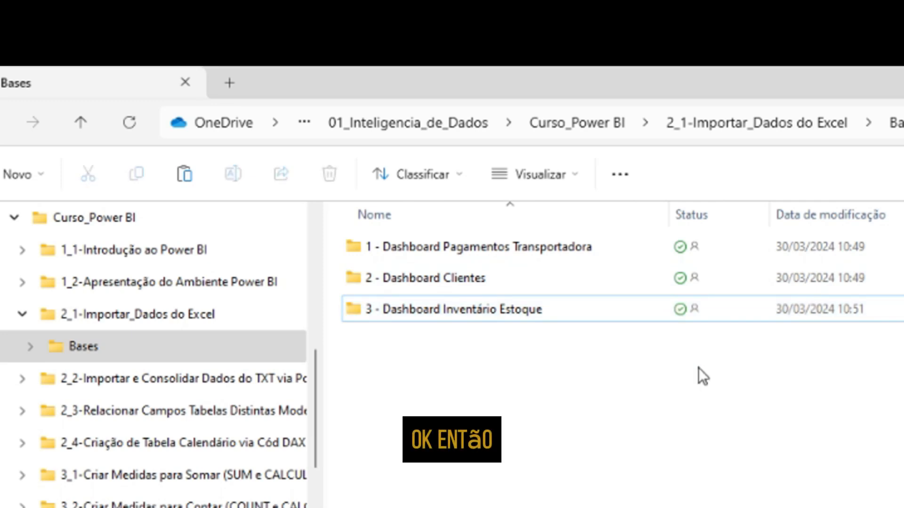
Examine the source files in the Pagamentos Transportadora, Clientes and Inventário Estoque dashboard folders.
double_click(469, 244)
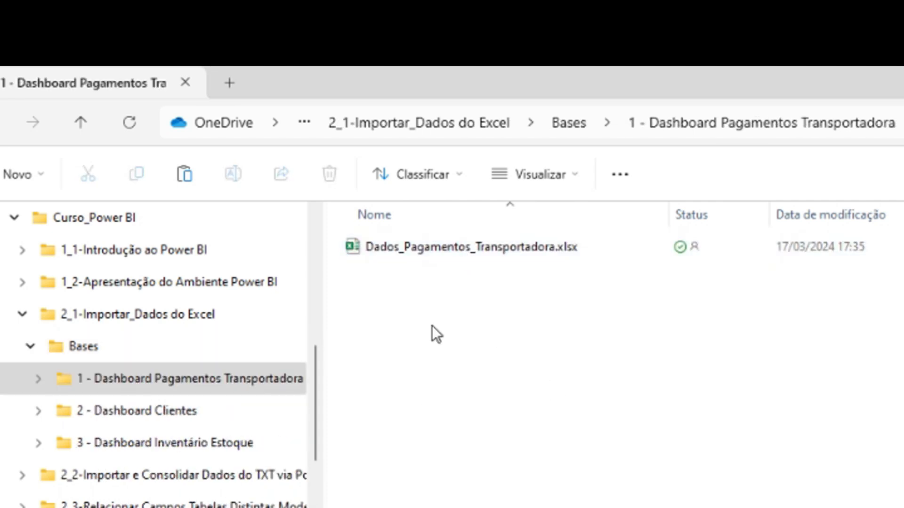
left_click(150, 421)
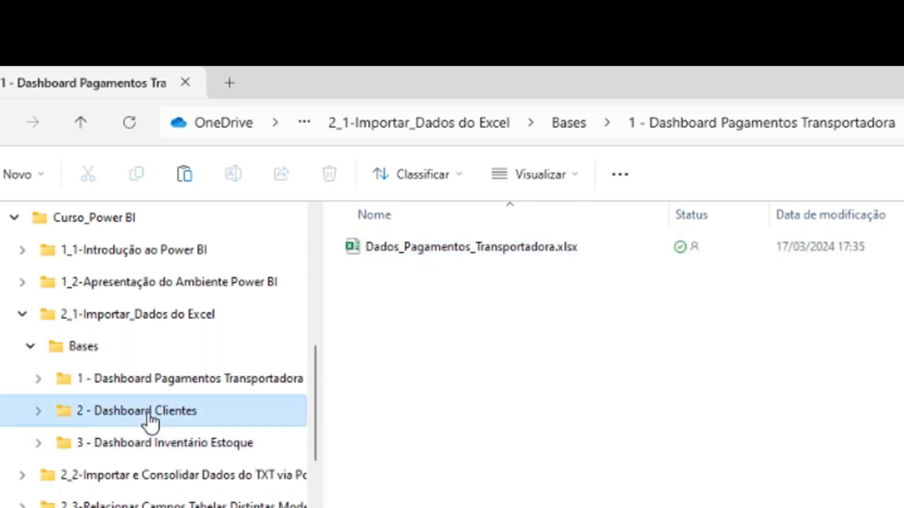
left_click(207, 445)
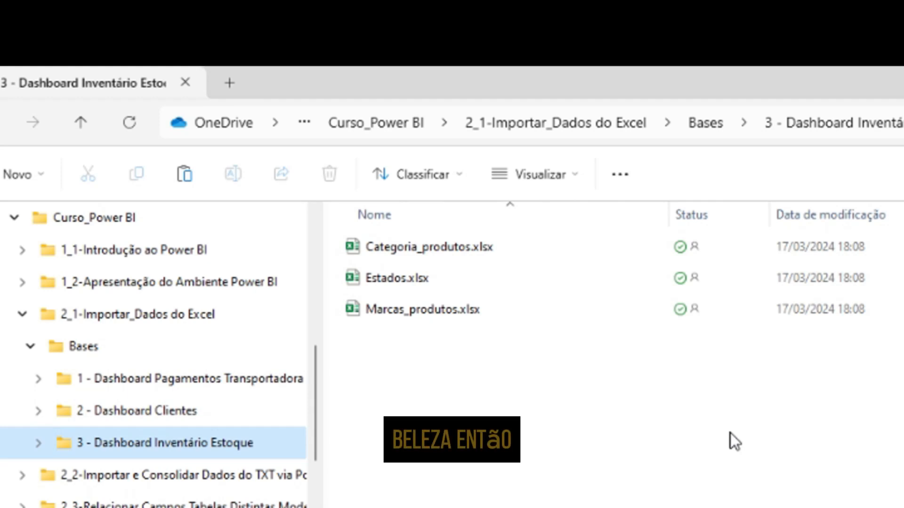
Open the report file Importar_Dados_do_Excel - Exercício.pbix from the 2_1-Importar_Dados do Excel folder.
left_click(125, 324)
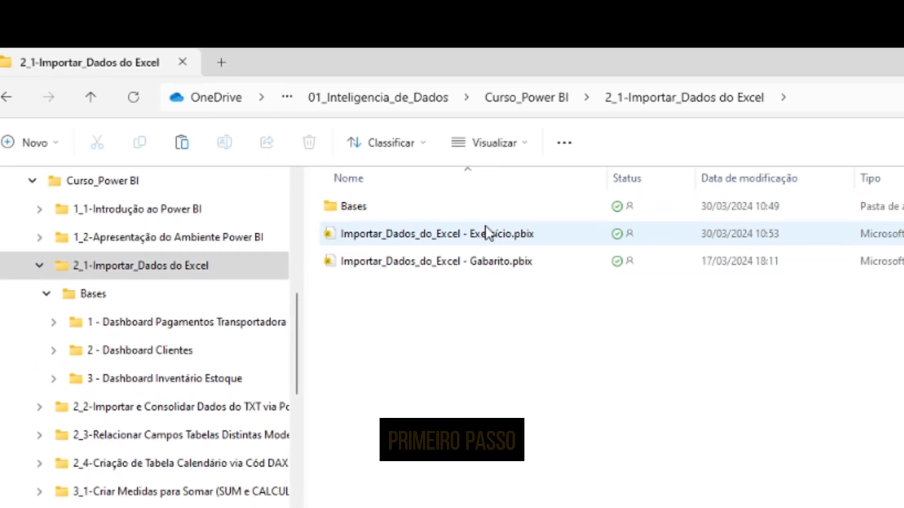
left_click(518, 252)
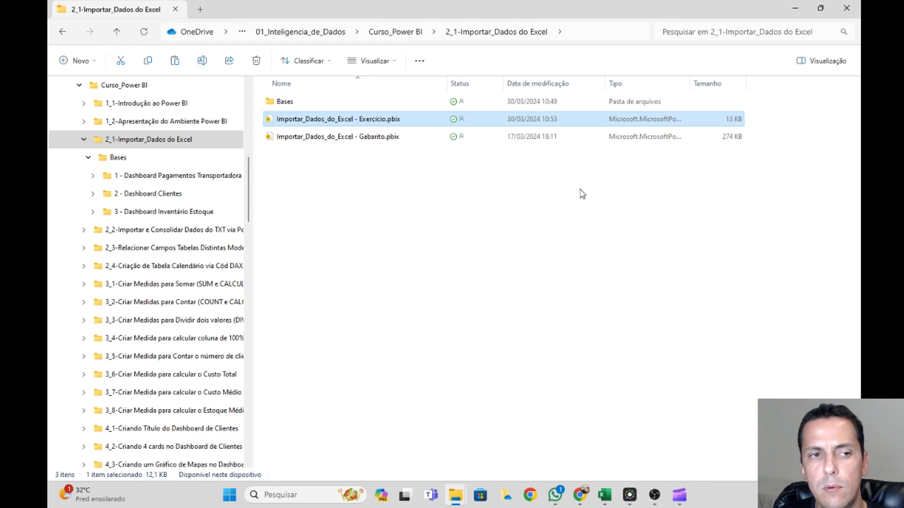
key("Return")
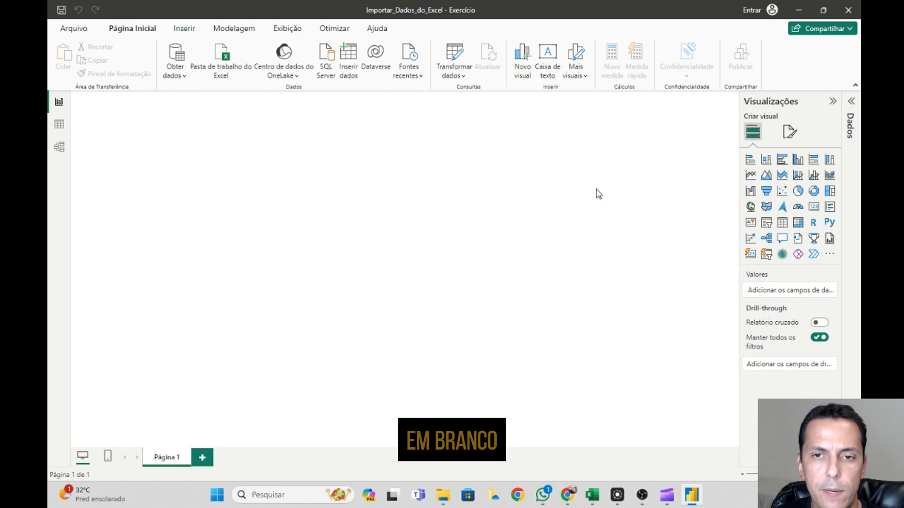
Expand the Dados pane, check the other views, and return to the report view with the update notice dismissed.
left_click(850, 108)
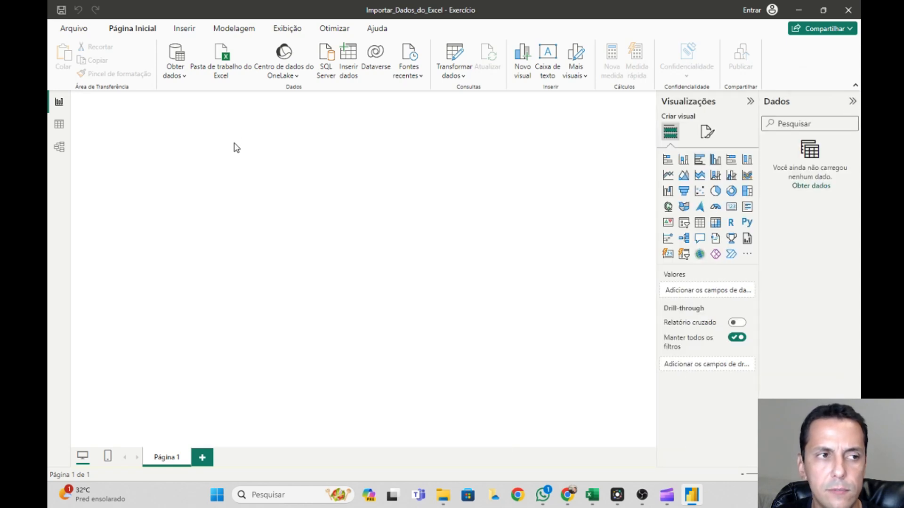
left_click(59, 124)
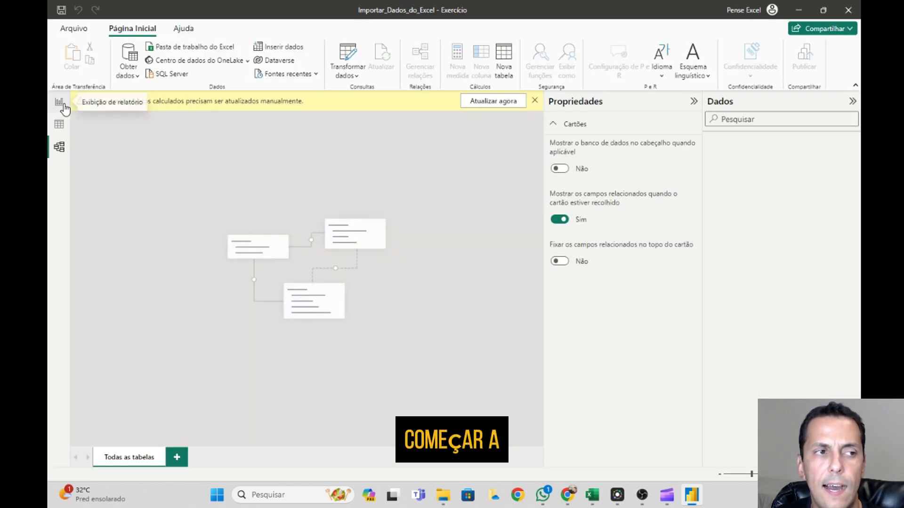
left_click(58, 102)
left_click(646, 101)
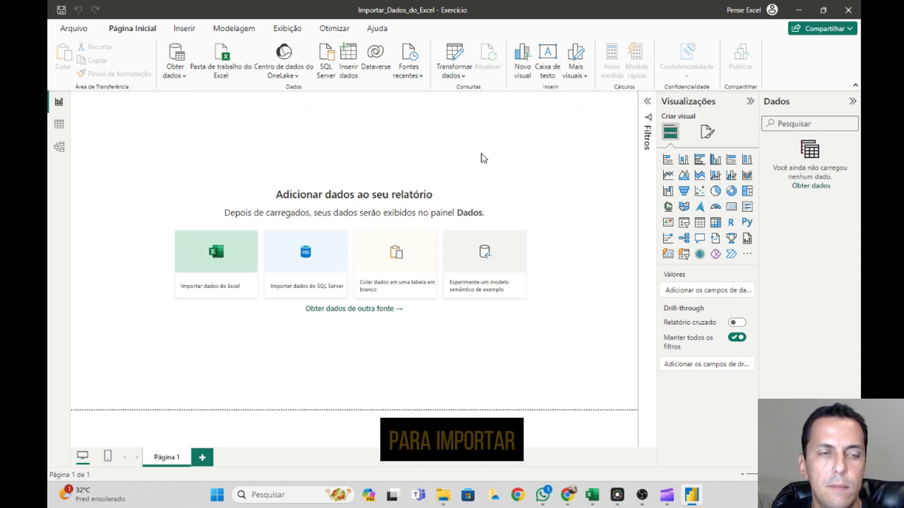
left_click(184, 29)
left_click(146, 31)
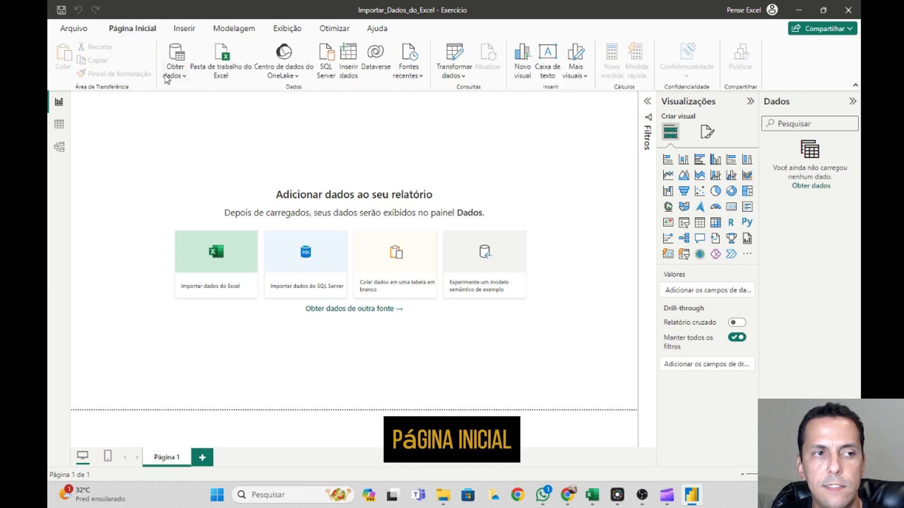
left_click(184, 76)
left_click(405, 138)
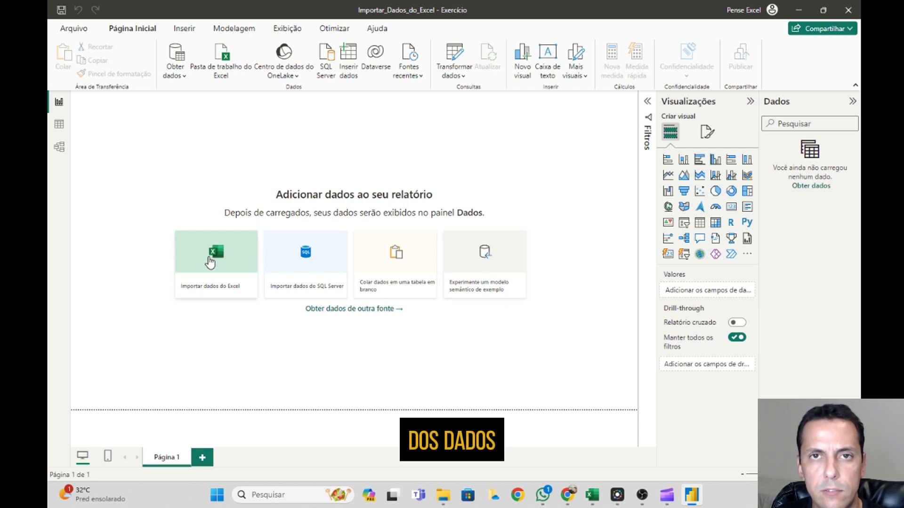
Switch to File Explorer, open Bases > 1 - Dashboard Pagamentos Transportadora, and return to Power BI.
mouse_move(440, 500)
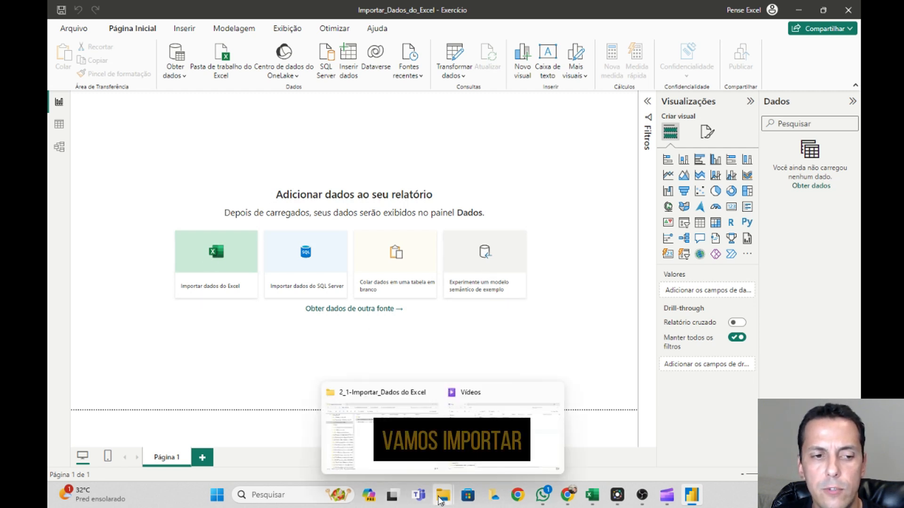
left_click(414, 391)
double_click(287, 96)
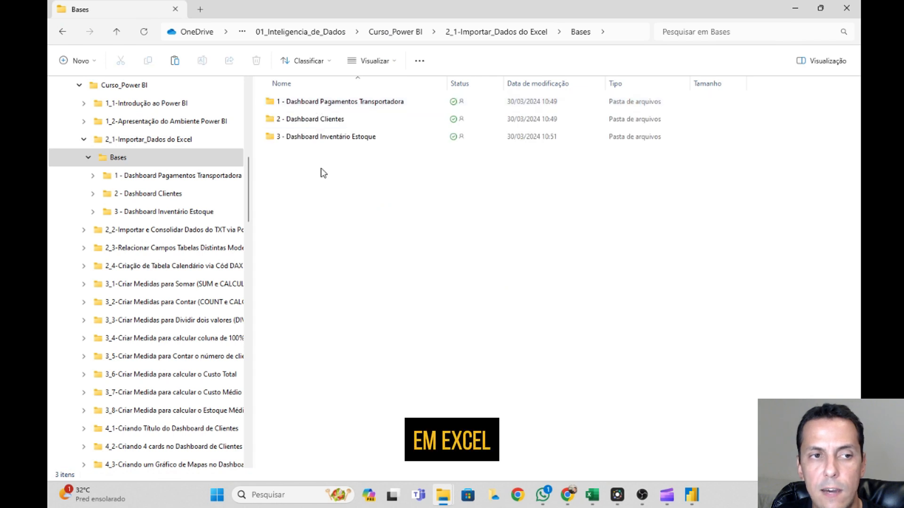
double_click(353, 101)
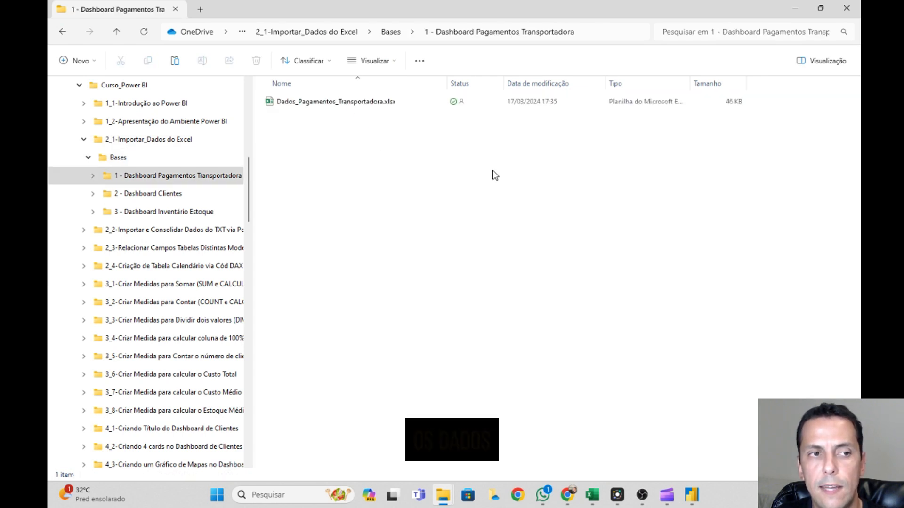
left_click(795, 8)
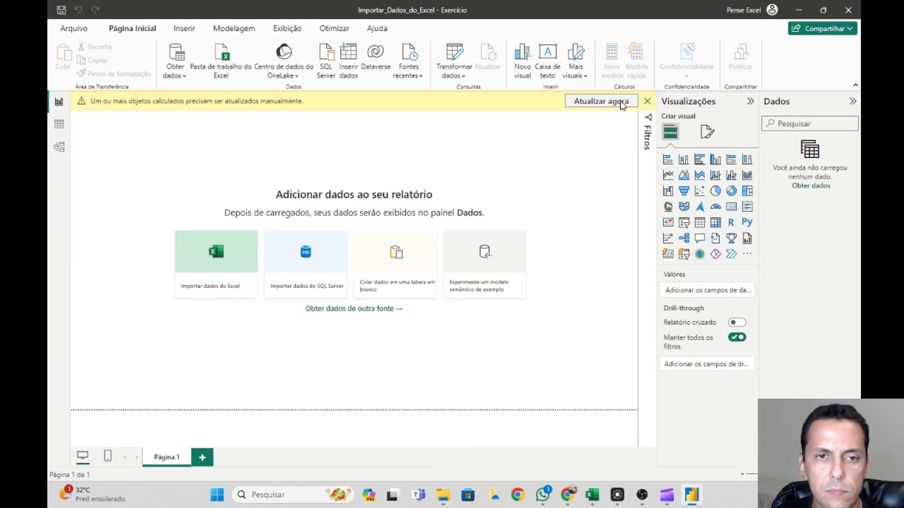
Dismiss the update notice and start importing data from an Excel workbook.
left_click(647, 101)
left_click(183, 75)
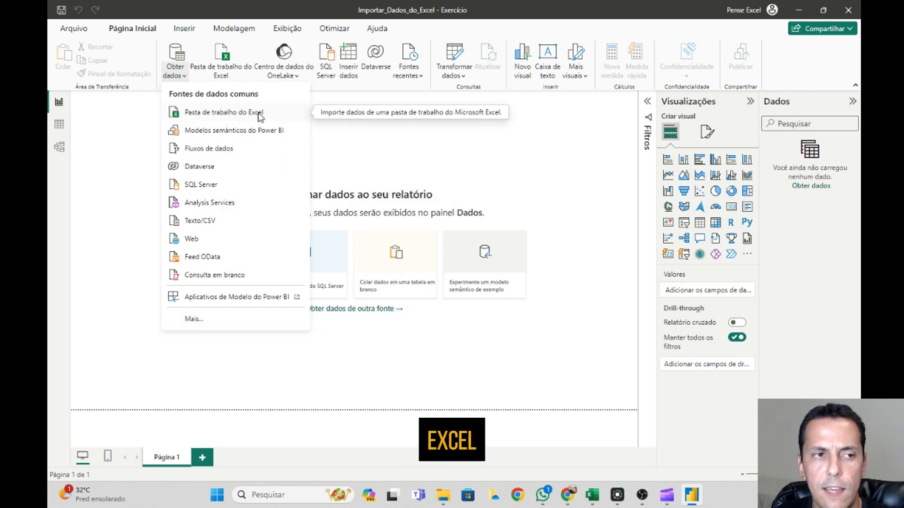
left_click(501, 168)
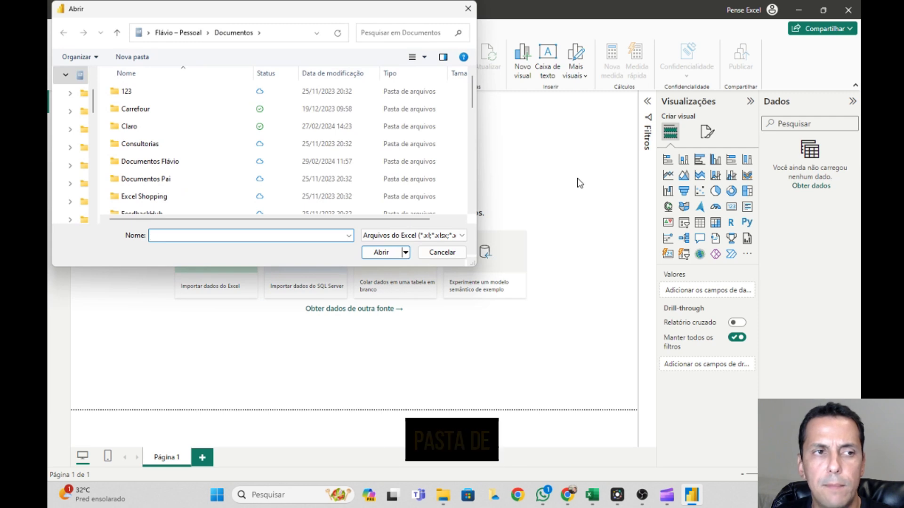
Copy the path of the 1 - Dashboard Pagamentos Transportadora folder from File Explorer and go to it in the file-opening dialog.
left_click(450, 495)
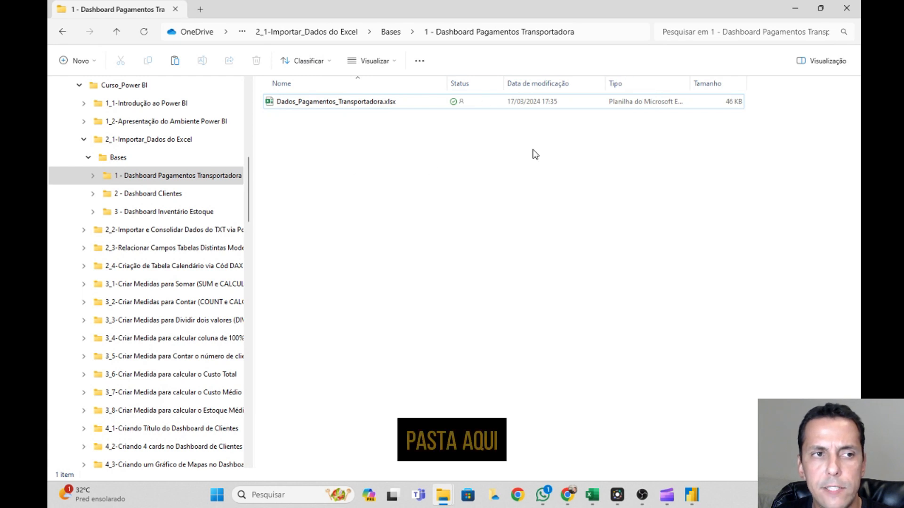
left_click(602, 25)
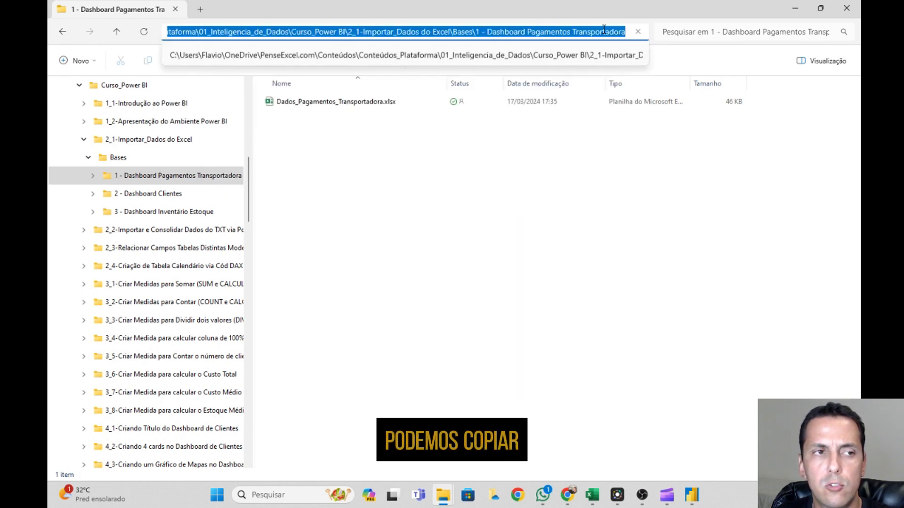
left_click(617, 178)
left_click(696, 496)
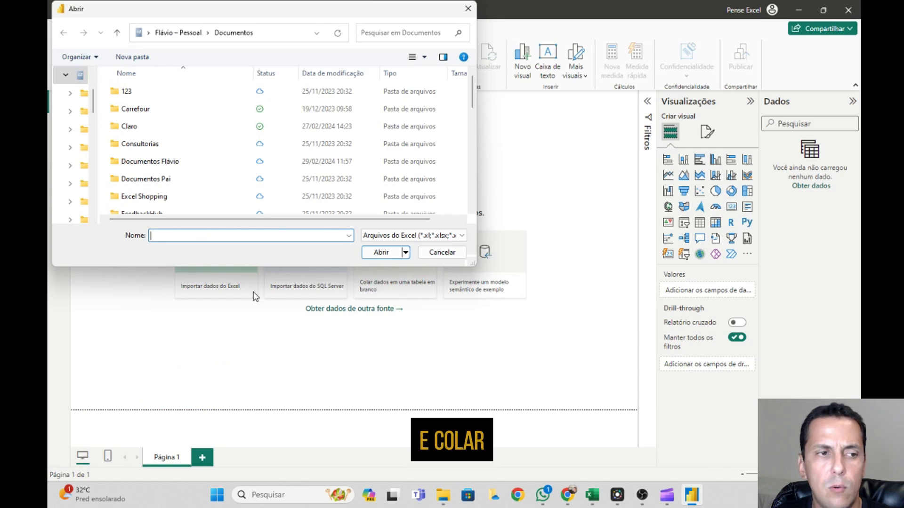
left_click(255, 236)
key("ctrl+v")
key("Return")
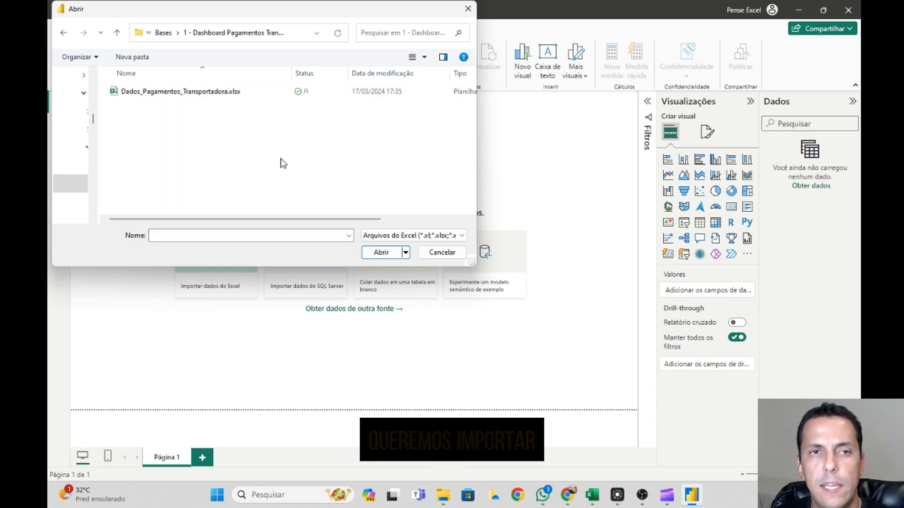
Open Dados_Pagamentos_Transportadora.xlsx and load its Pagamentos table into the report.
left_click(180, 96)
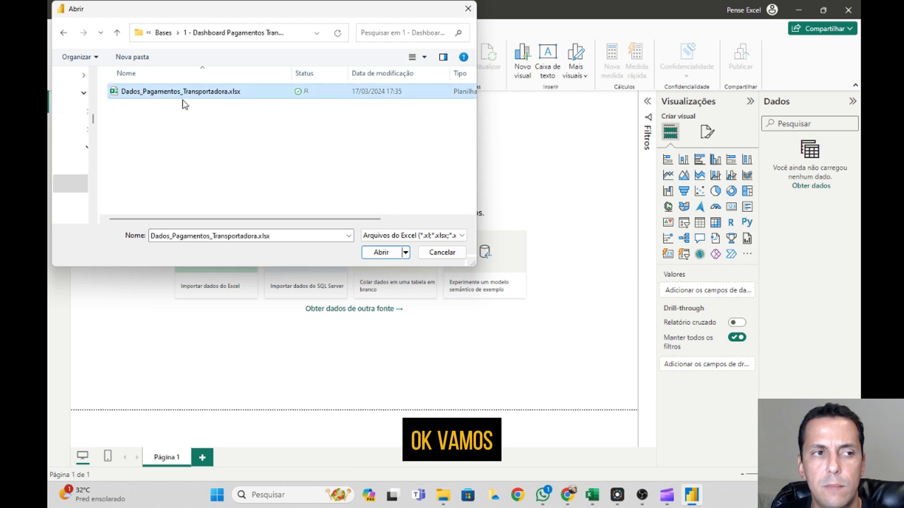
left_click(377, 252)
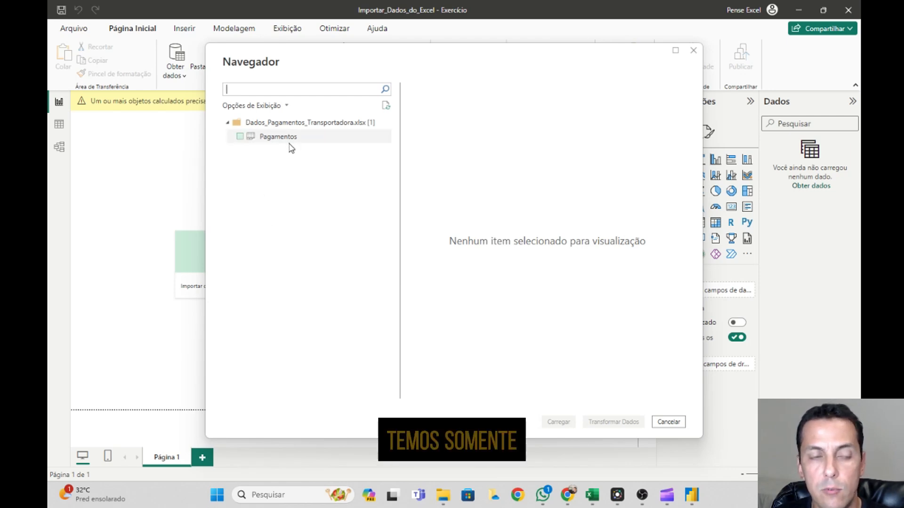
left_click(240, 137)
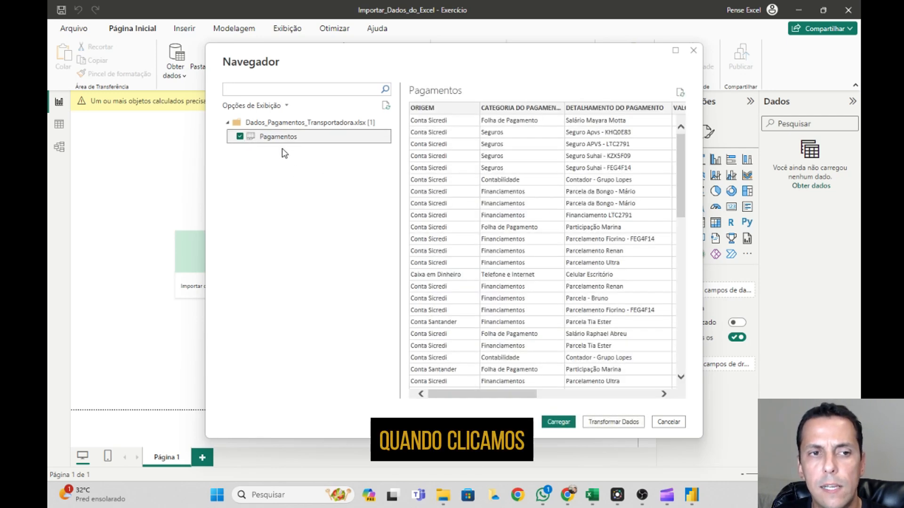
mouse_move(503, 393)
left_mouse_down()
mouse_move(621, 399)
mouse_move(509, 396)
left_mouse_up()
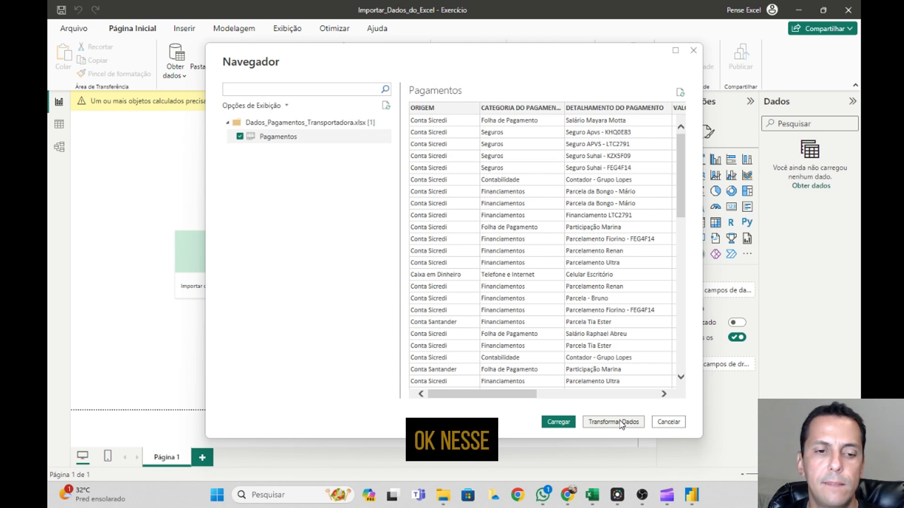
left_click(557, 423)
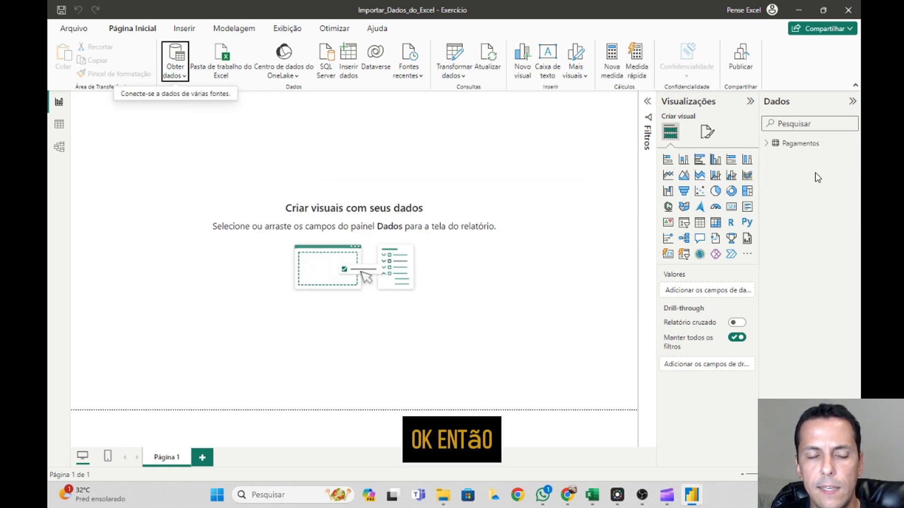
Expand the Pagamentos table, widen the Dados pane to fit its field names, and select the CATEGORIA DO PAGAMENTO field.
left_click(767, 145)
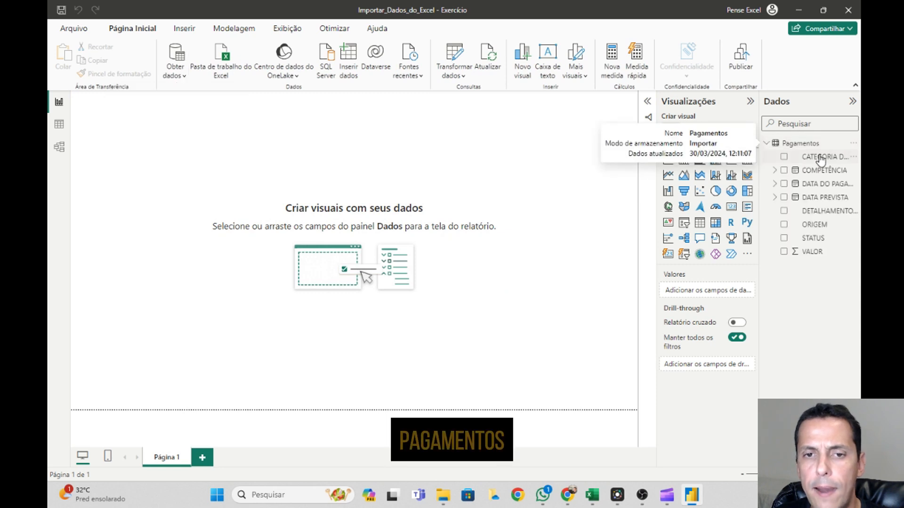
left_click_drag(759, 214, 727, 214)
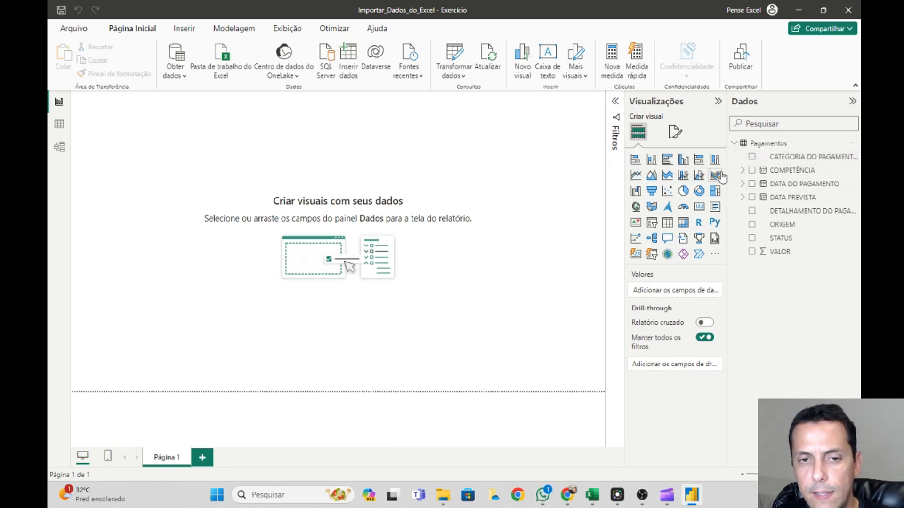
left_click_drag(727, 174, 699, 175)
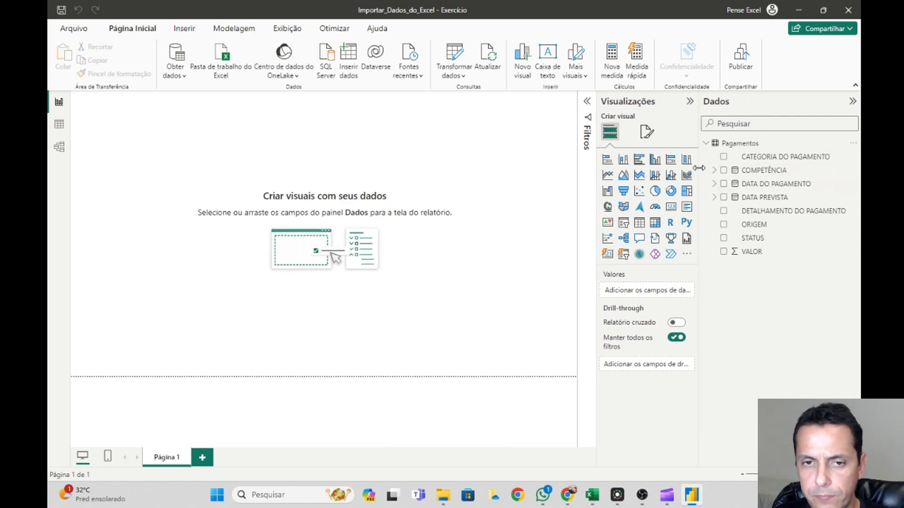
left_click(797, 162)
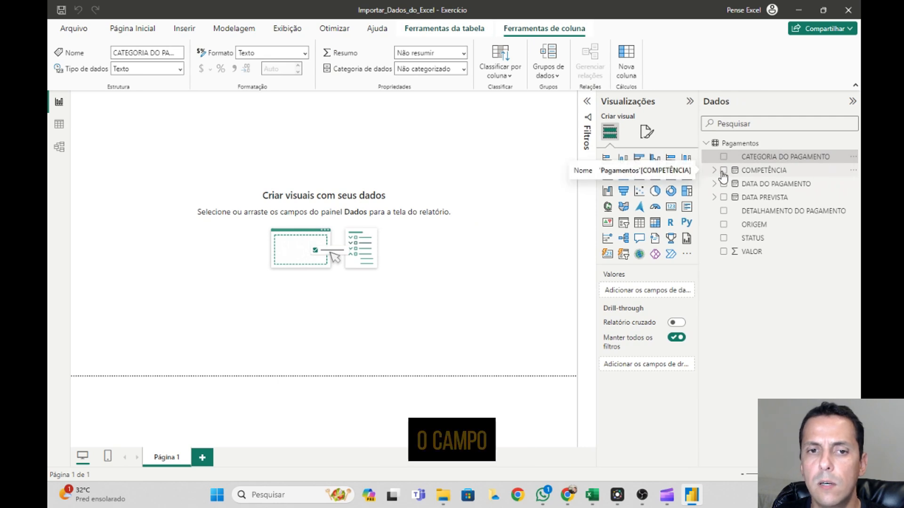
Expand the COMPETÊNCIA, DATA DO PAGAMENTO and DATA PREVISTA fields down to the levels of their date hierarchies.
left_click(764, 170)
left_click(765, 172)
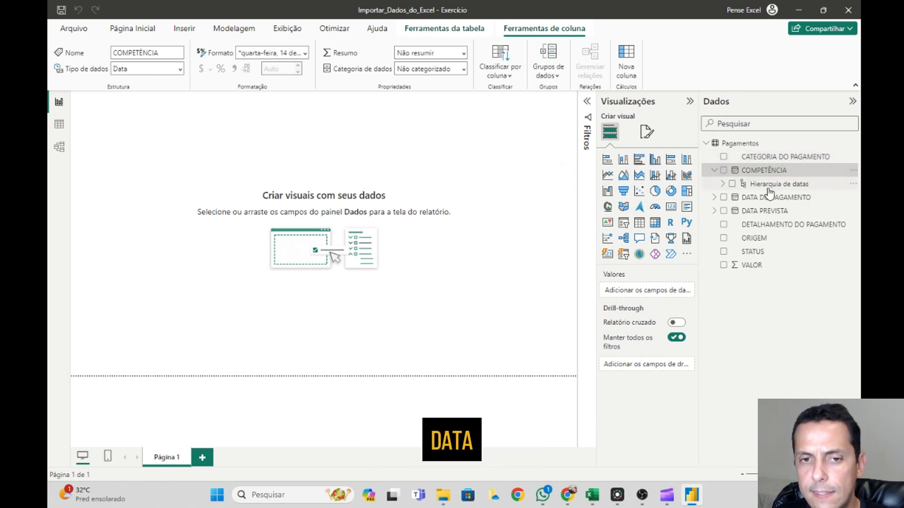
left_click(715, 198)
left_click(714, 225)
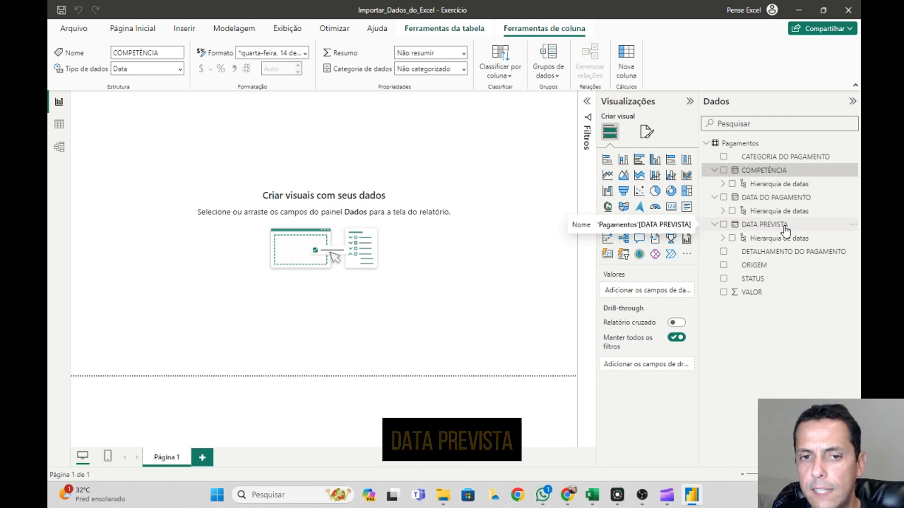
left_click(722, 184)
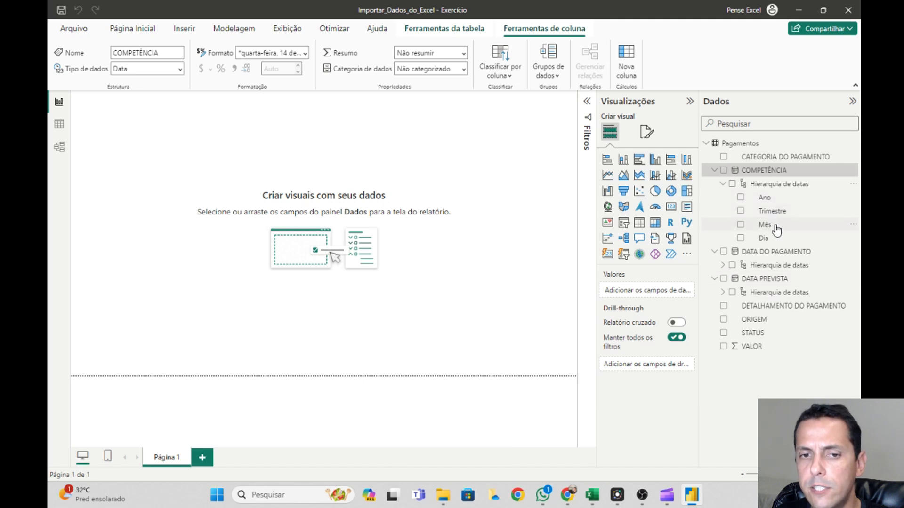
left_click(722, 265)
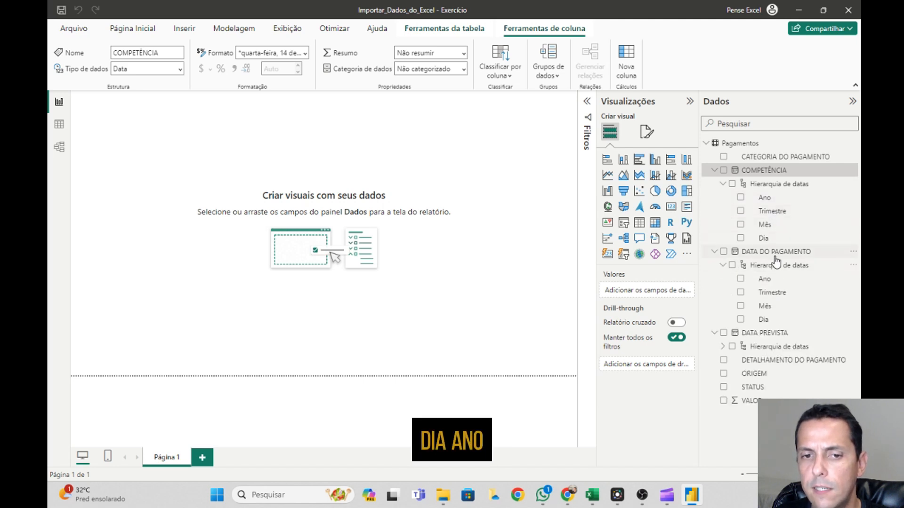
left_click(723, 347)
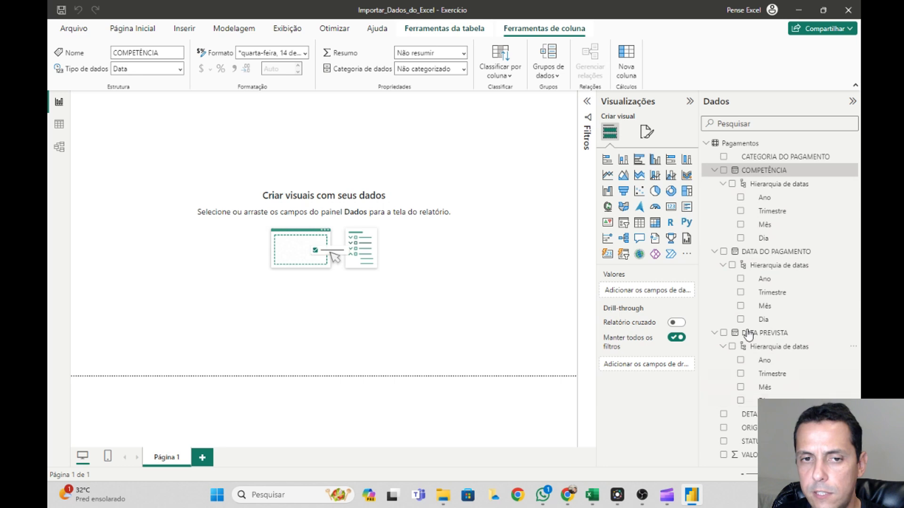
Collapse the three date fields and inspect the properties of DETALHAMENTO DO PAGAMENTO, ORIGEM, STATUS and VALOR in turn.
left_click(714, 170)
left_click(714, 184)
left_click(714, 198)
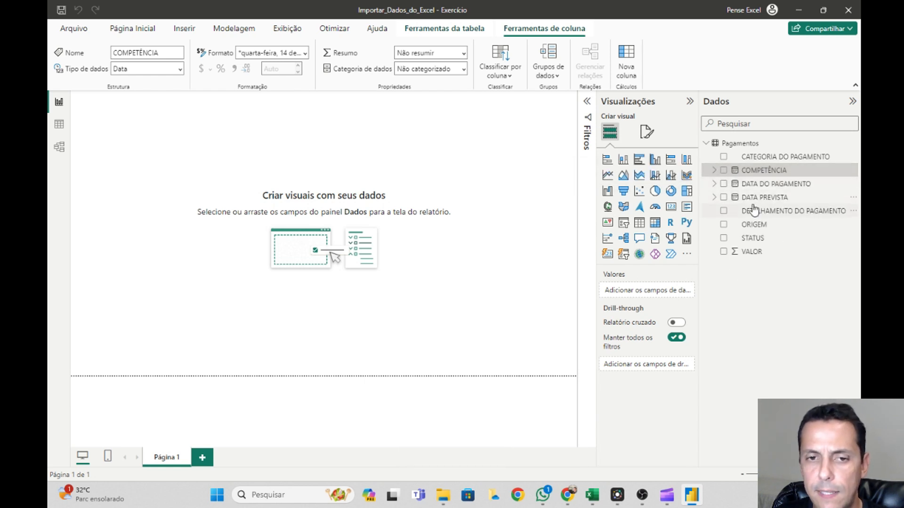
left_click(806, 217)
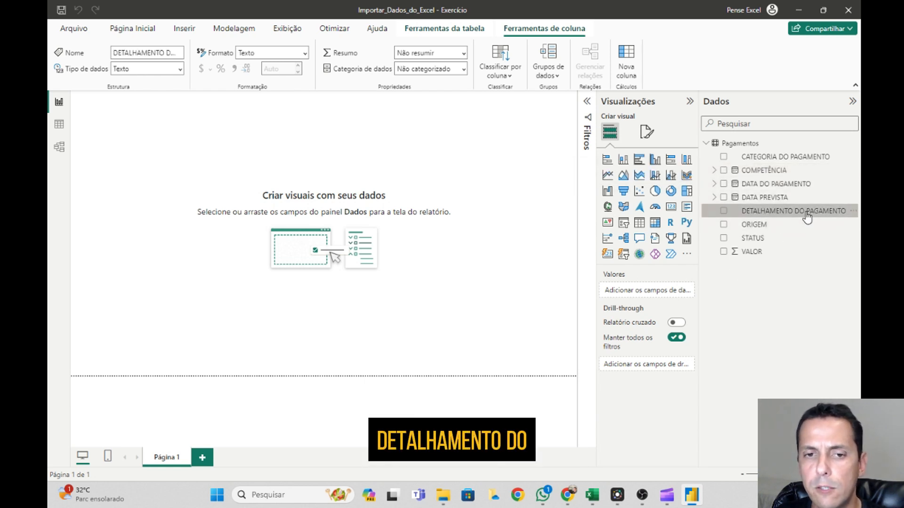
left_click(804, 225)
left_click(796, 240)
left_click(791, 253)
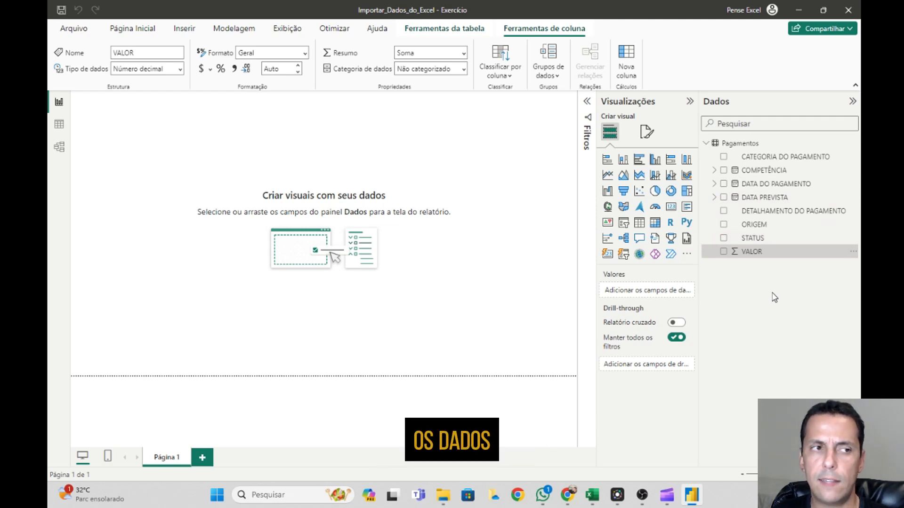
Show the Pagamentos data in table view and highlight its STATUS, VALOR, COMPETÊNCIA and ORIGEM columns one after another.
left_click(59, 126)
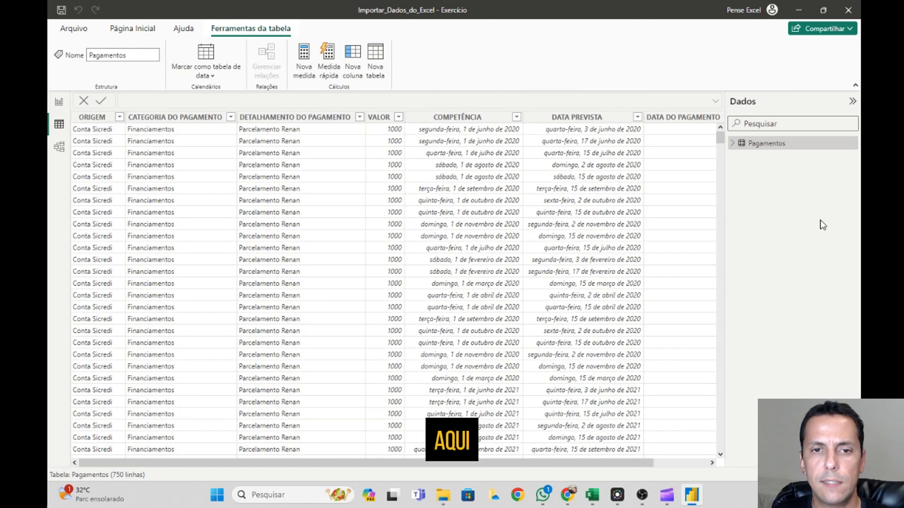
mouse_move(624, 463)
left_mouse_down()
mouse_move(694, 468)
mouse_move(608, 464)
left_mouse_up()
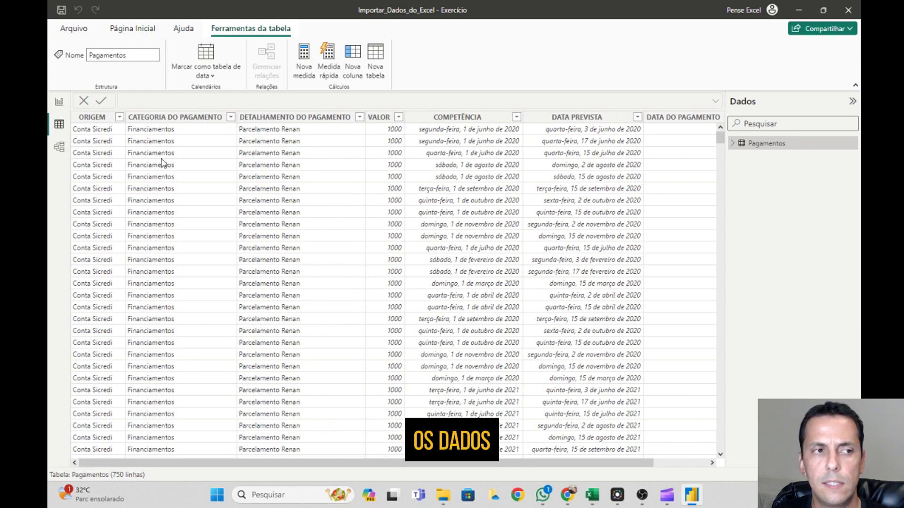
left_click(733, 143)
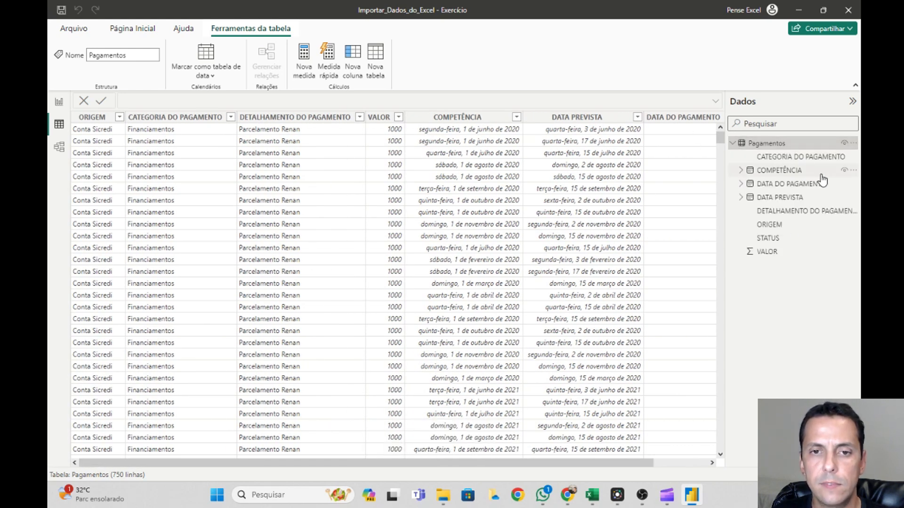
left_click(788, 240)
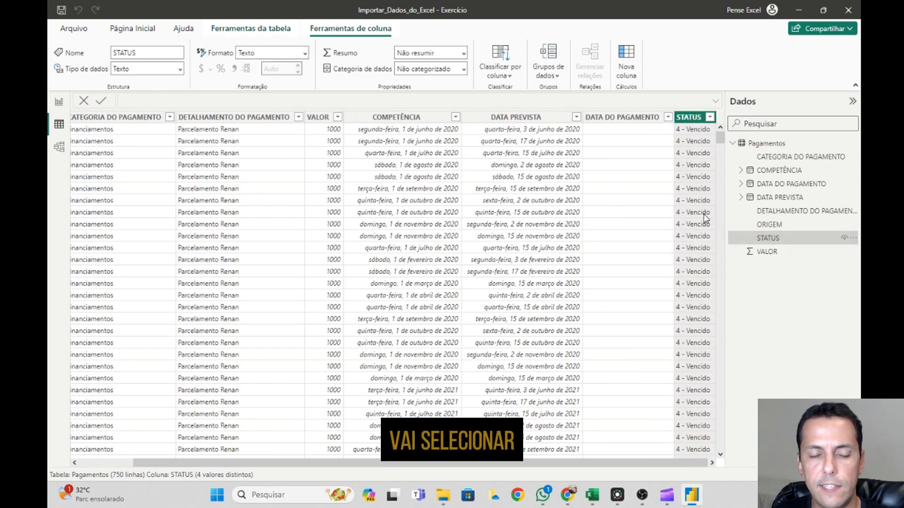
left_click(784, 254)
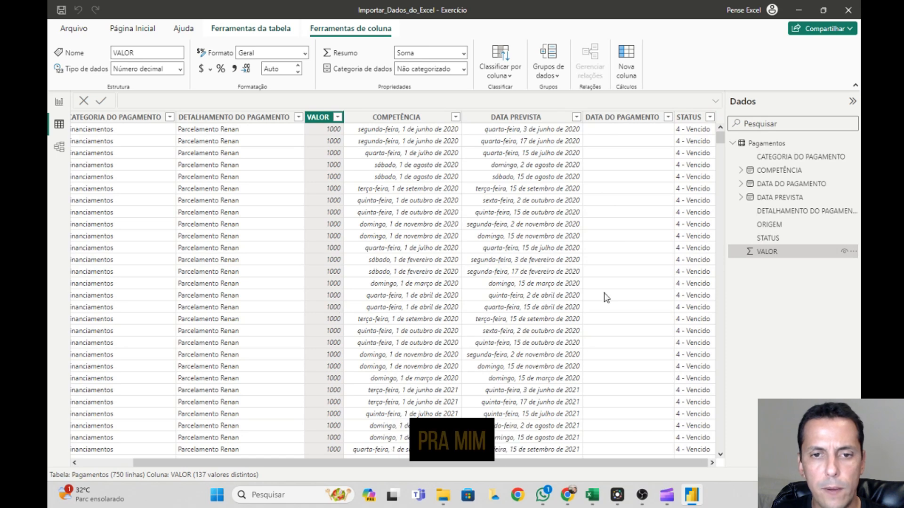
left_click(789, 172)
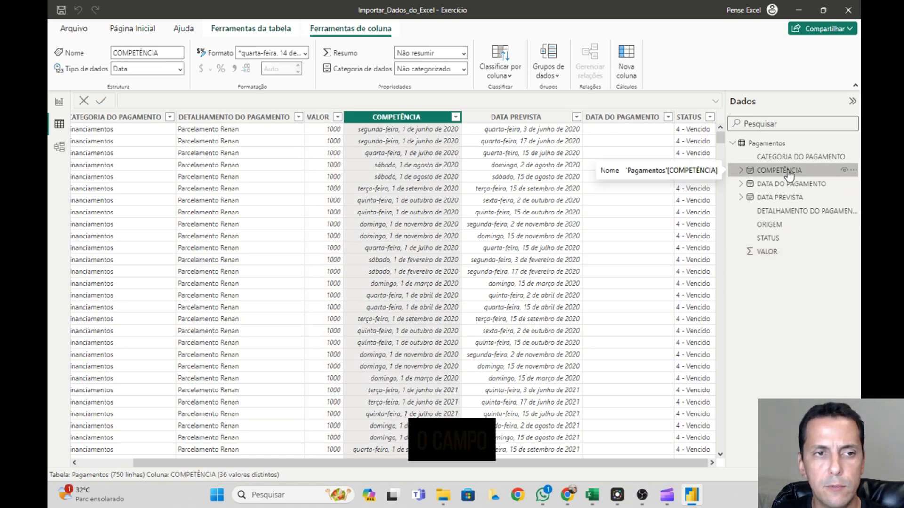
left_click(799, 226)
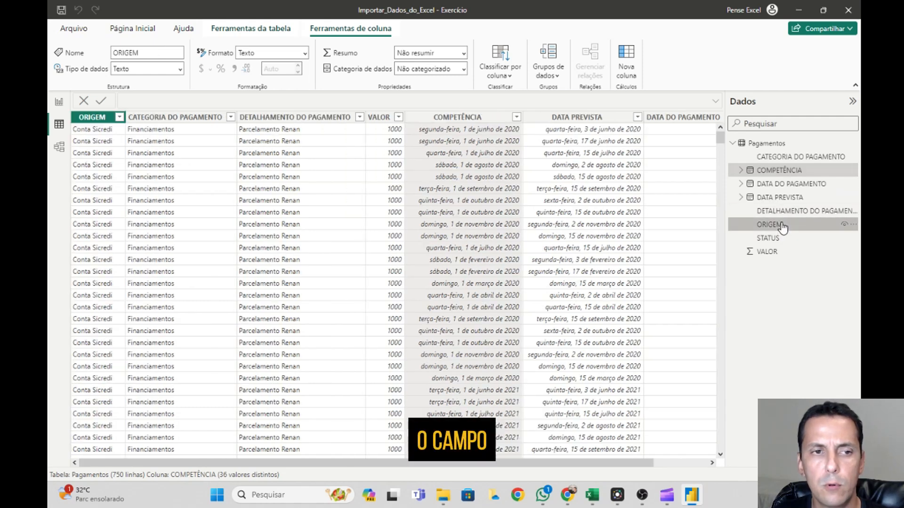
mouse_move(494, 464)
left_mouse_down()
mouse_move(608, 464)
mouse_move(495, 463)
left_mouse_up()
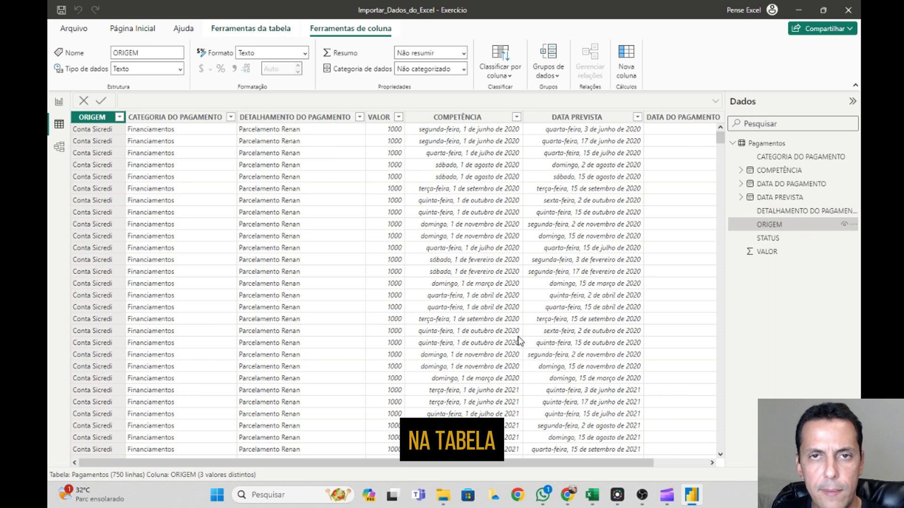
Check the Pagamentos table in the model view, then view the common data sources from the report view.
left_click(59, 146)
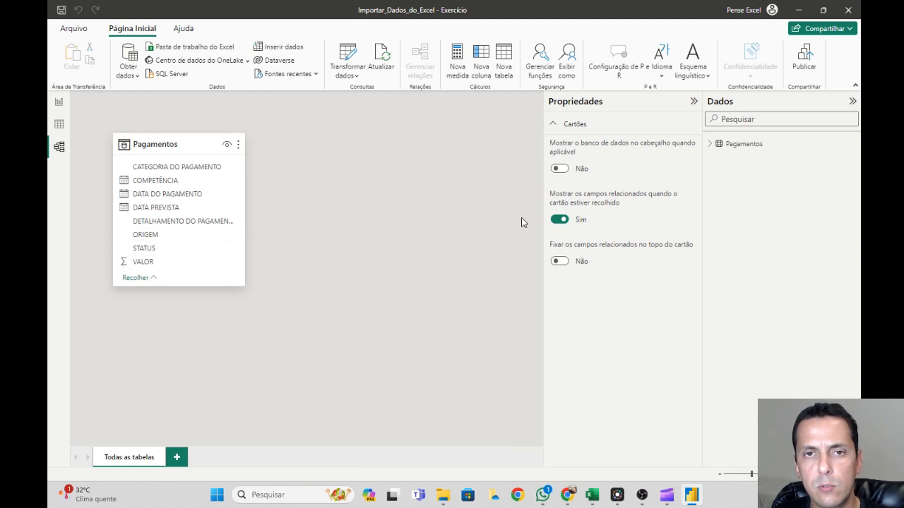
left_click(58, 101)
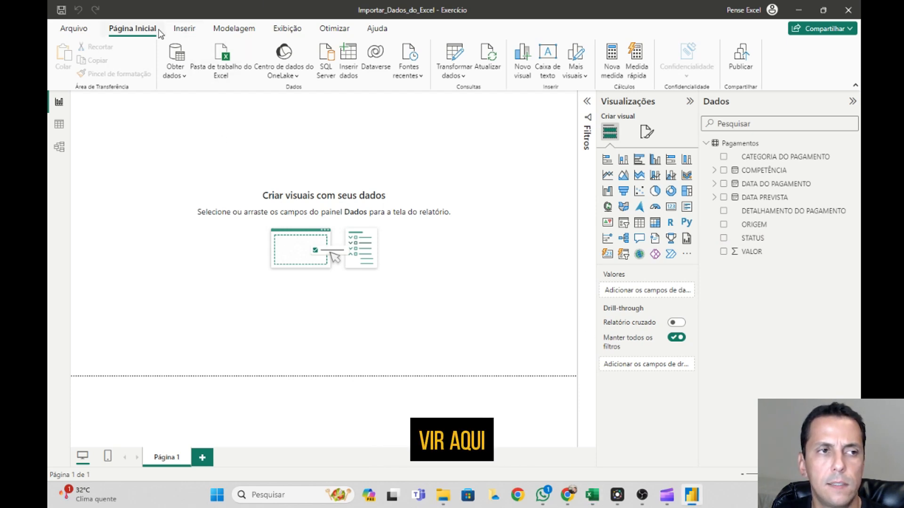
left_click(175, 66)
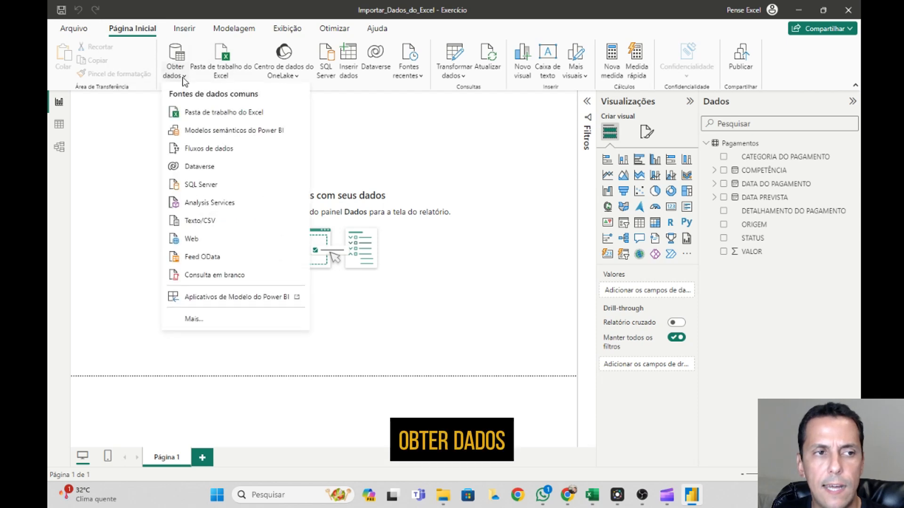
left_click(477, 171)
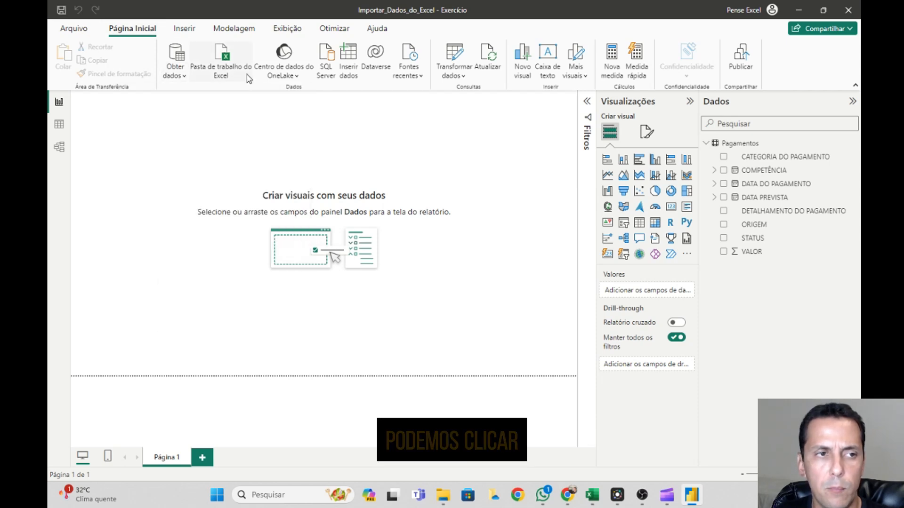
Start another Excel workbook import and open Base de Clientes.xlsx from the 2 - Dashboard Clientes folder.
left_click(220, 61)
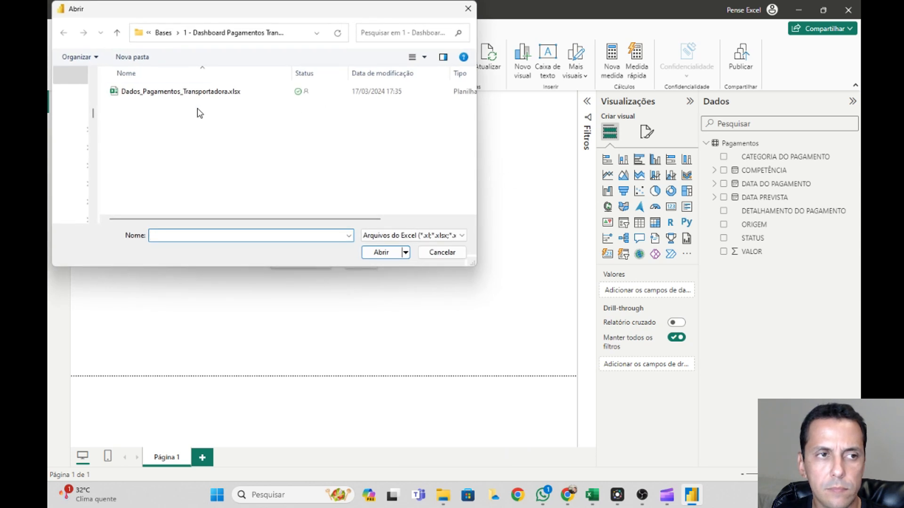
left_click_drag(96, 132, 241, 129)
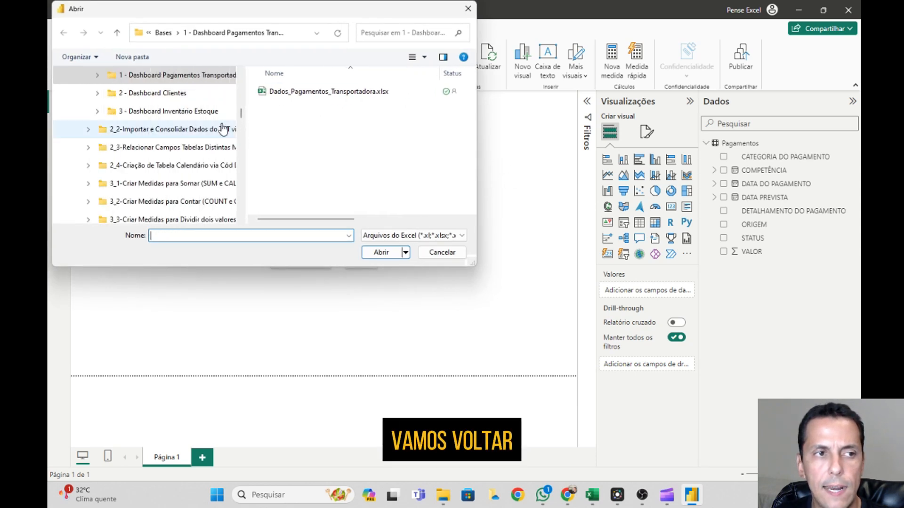
scroll(149, 96, "up", 1)
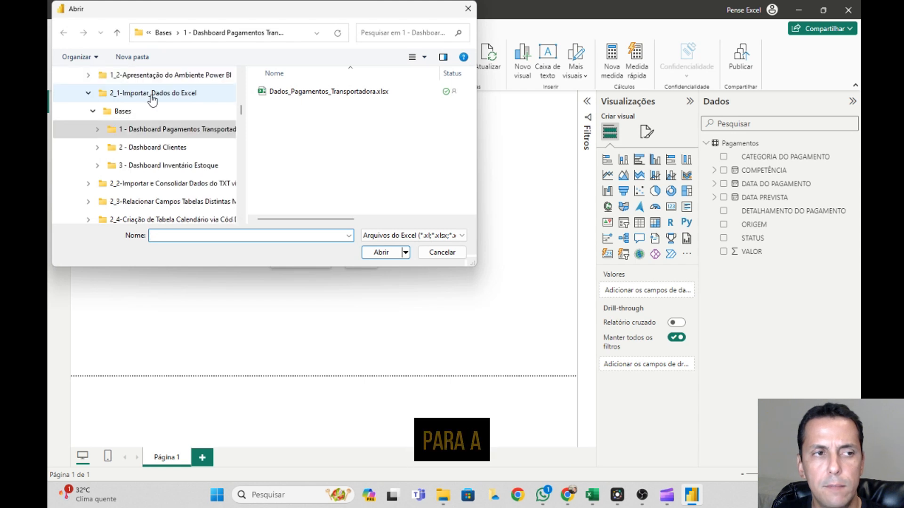
left_click(151, 149)
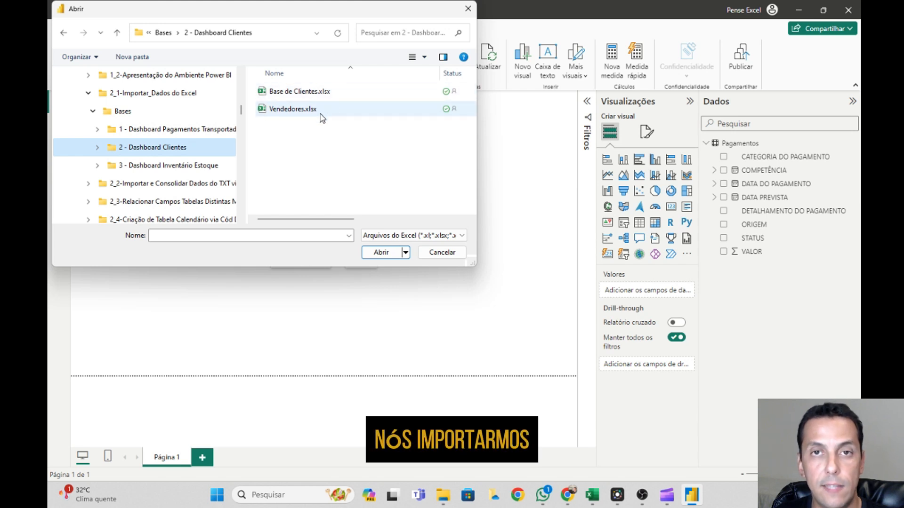
left_click(295, 95)
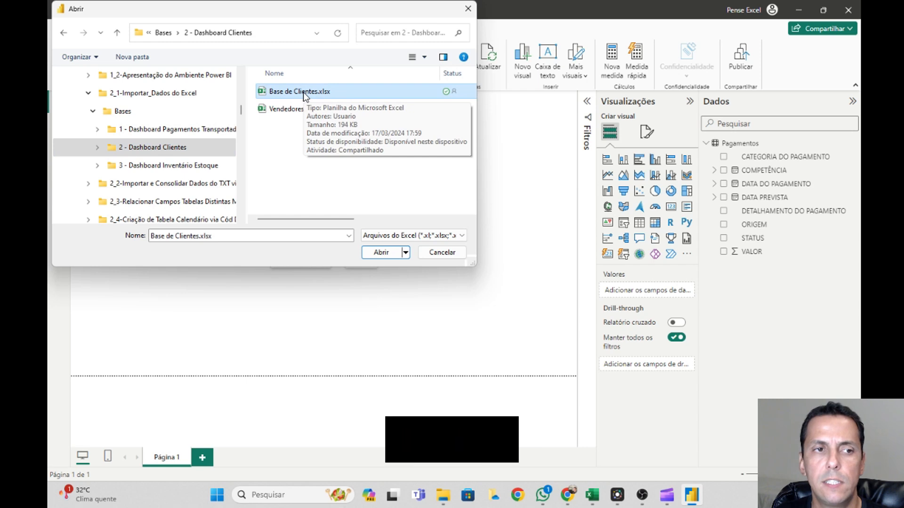
double_click(304, 94)
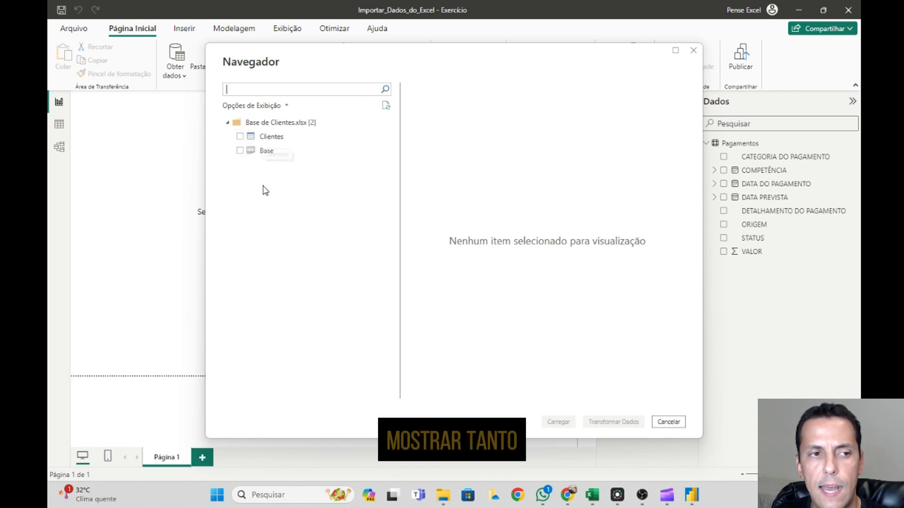
Preview the Base sheet and the Clientes table of the workbook, then cancel the import.
left_click(269, 152)
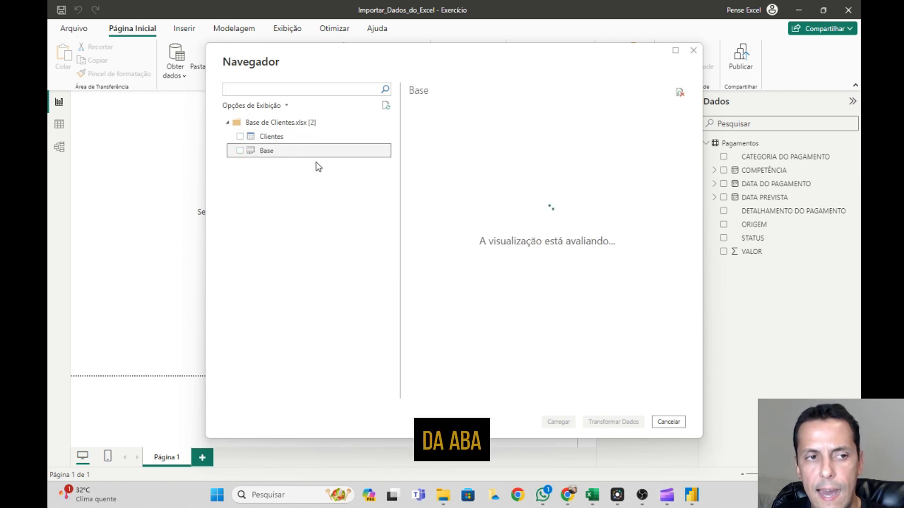
left_click(275, 138)
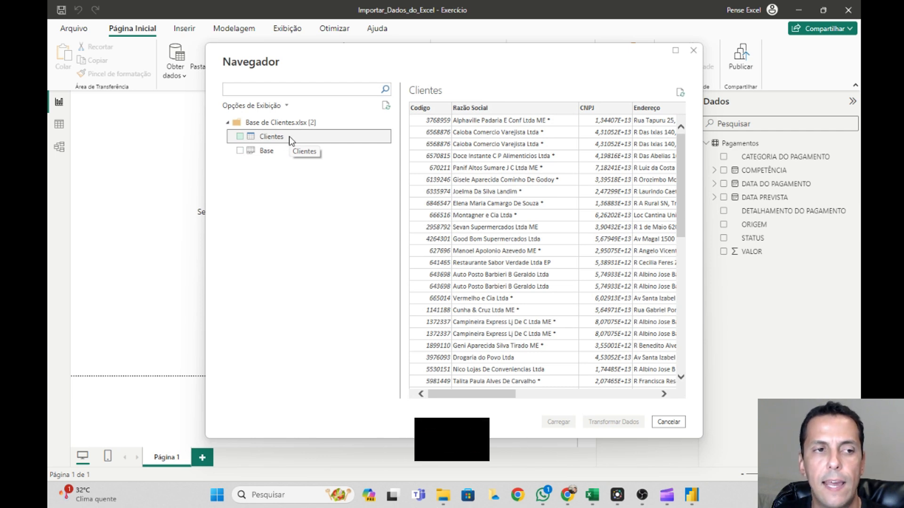
left_click(277, 152)
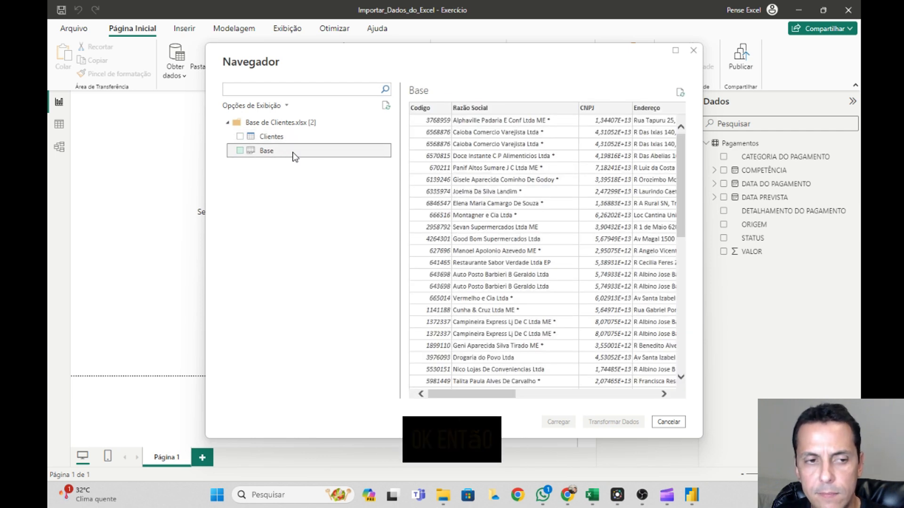
left_click(669, 423)
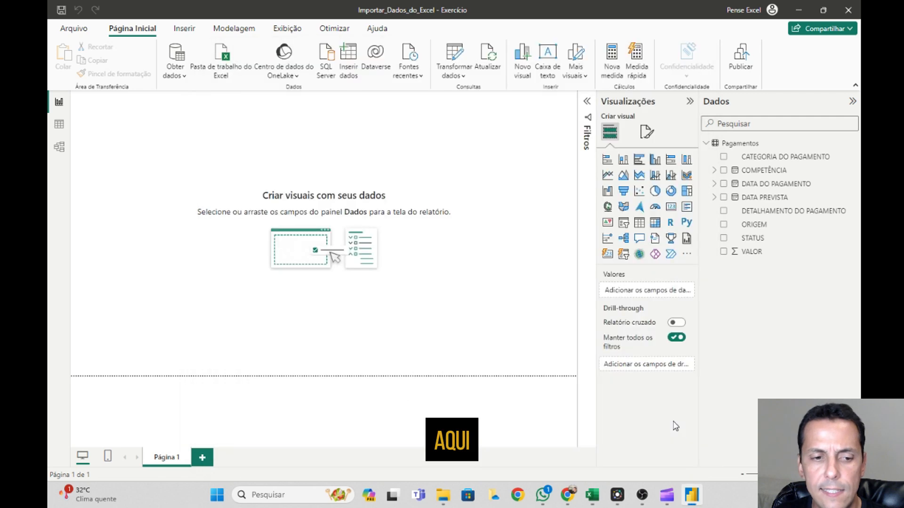
Switch to File Explorer, open Base de Clientes.xlsx from the 2 - Dashboard Clientes folder in Excel, and maximize it to view the Base sheet.
mouse_move(443, 495)
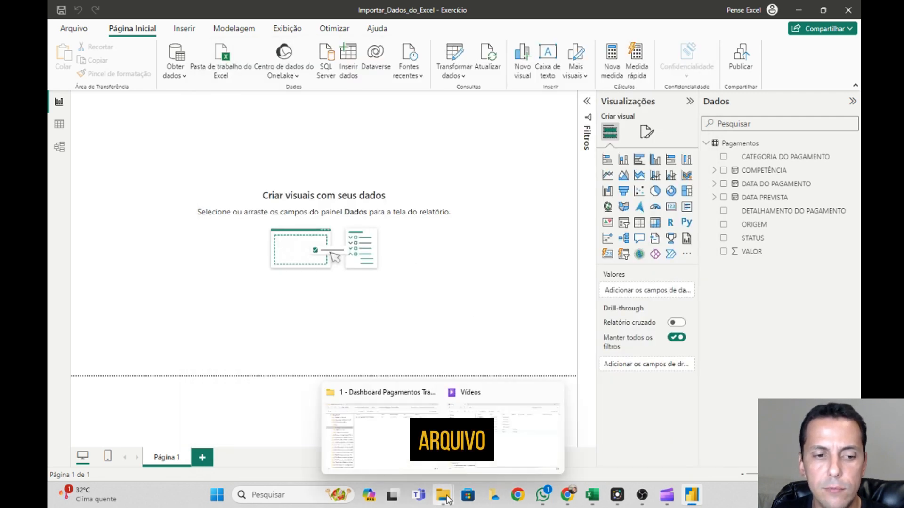
left_click(396, 424)
left_click(164, 190)
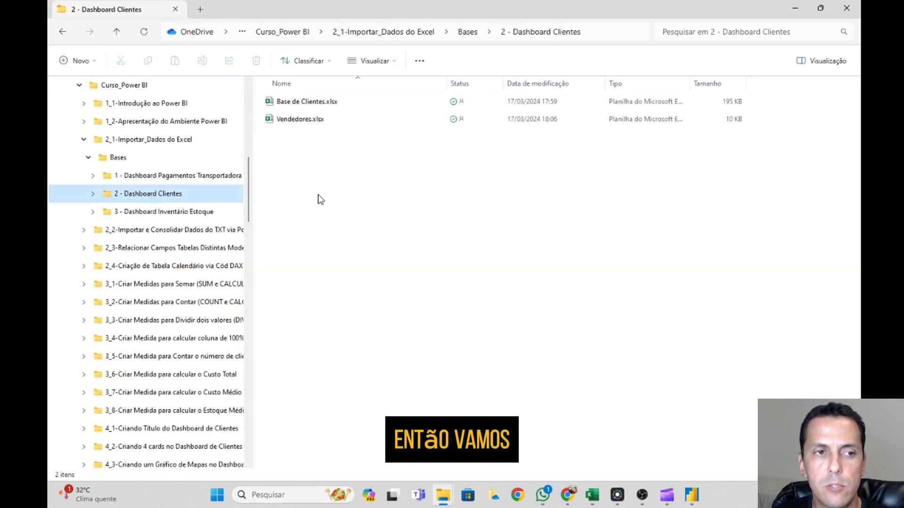
left_click(320, 103)
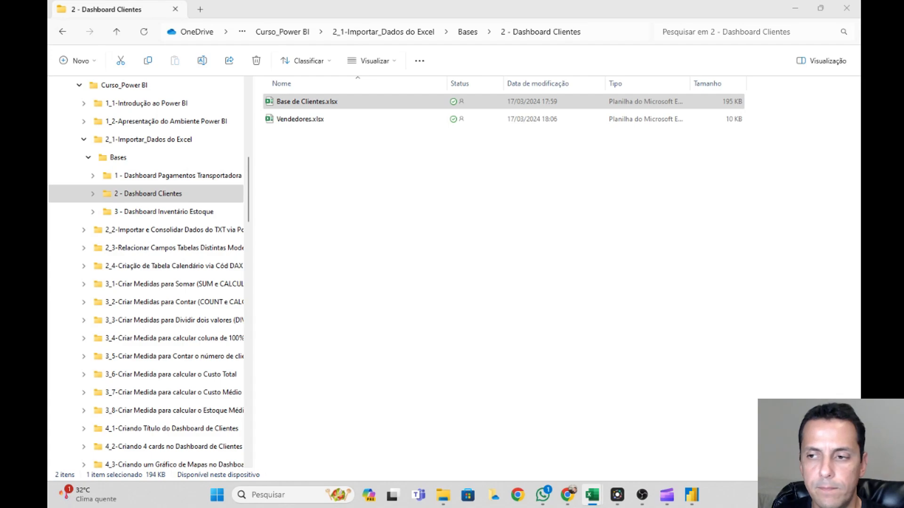
left_click_drag(903, 106, 531, 120)
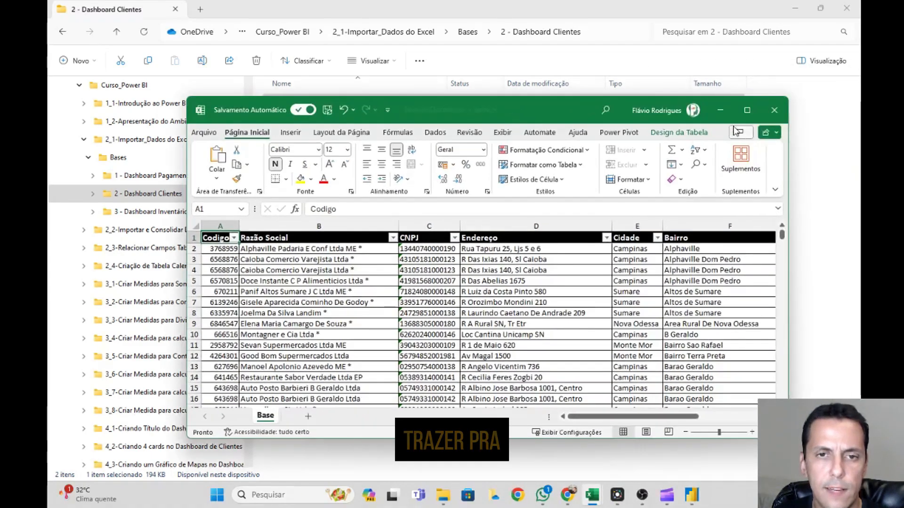
left_click(747, 115)
left_click(290, 313)
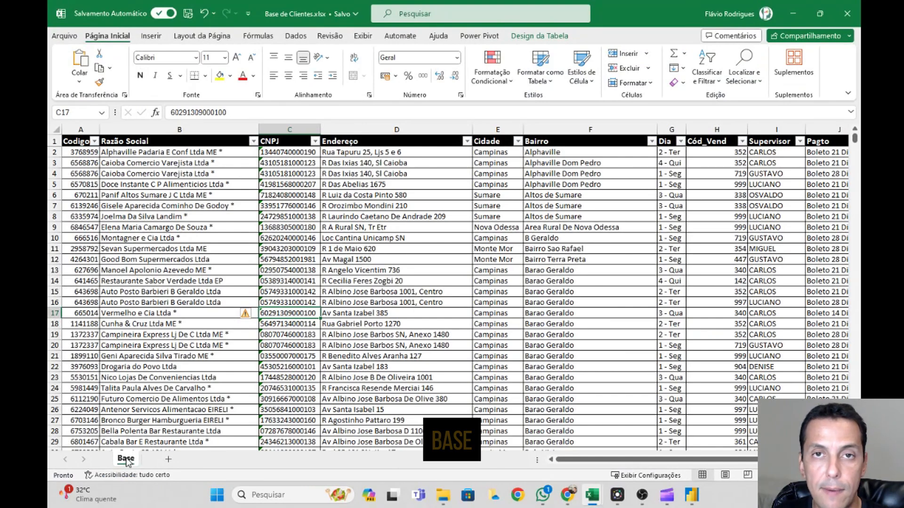
Look over the client table's columns on the Base sheet and view its table name in the table design properties.
left_click(501, 293)
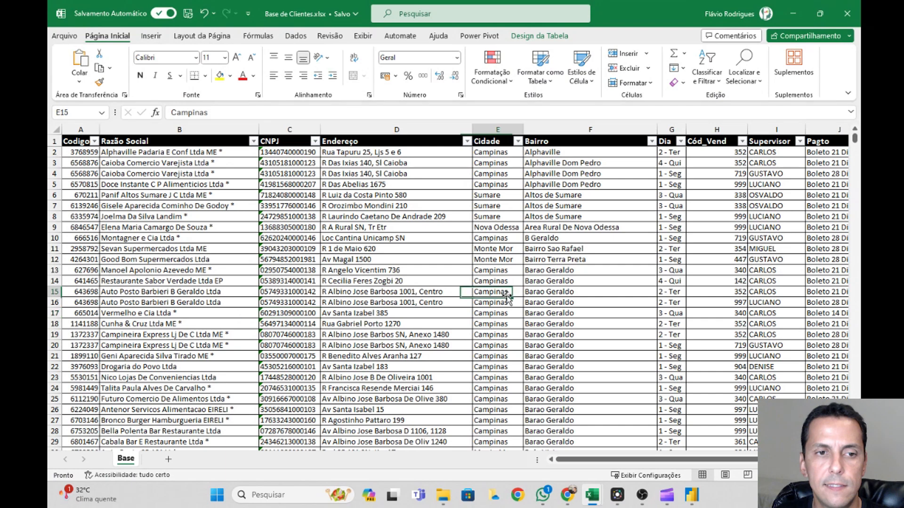
left_click(530, 239)
left_click(370, 195)
scroll(452, 291, "right", 2)
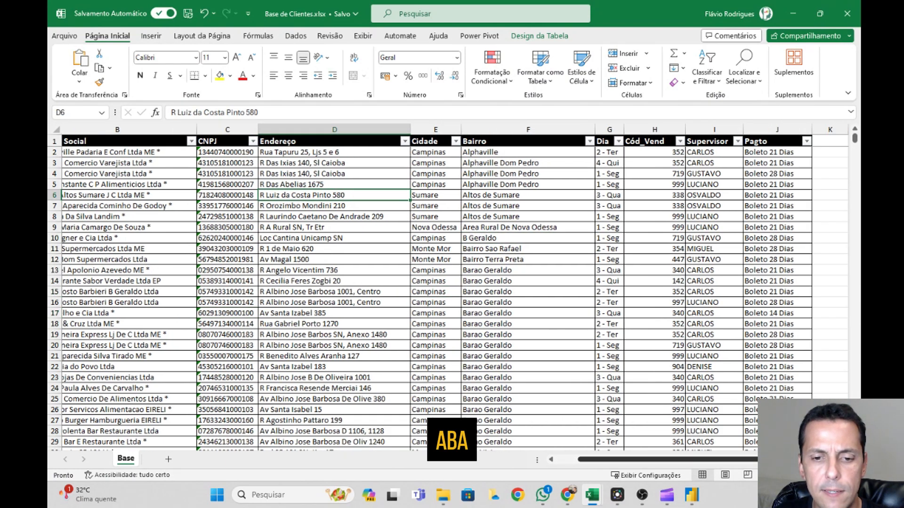
left_click(528, 238)
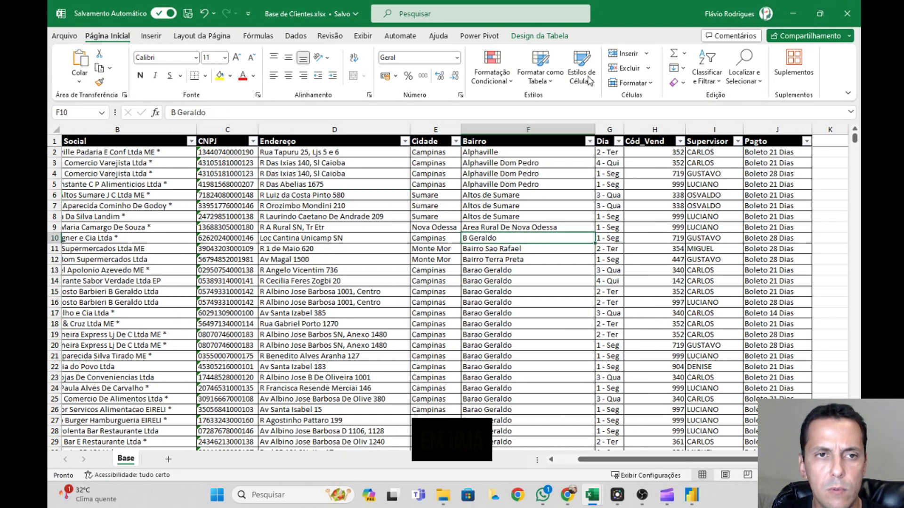
left_click(539, 36)
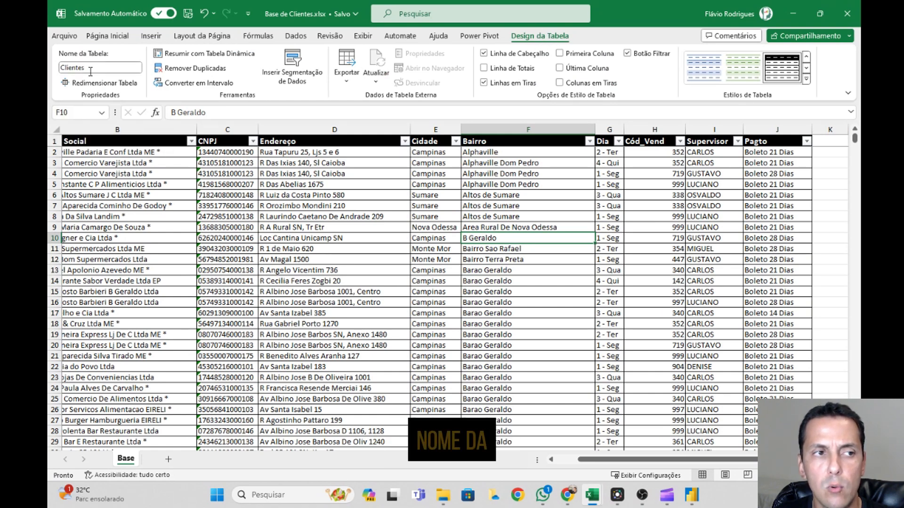
left_click(127, 227)
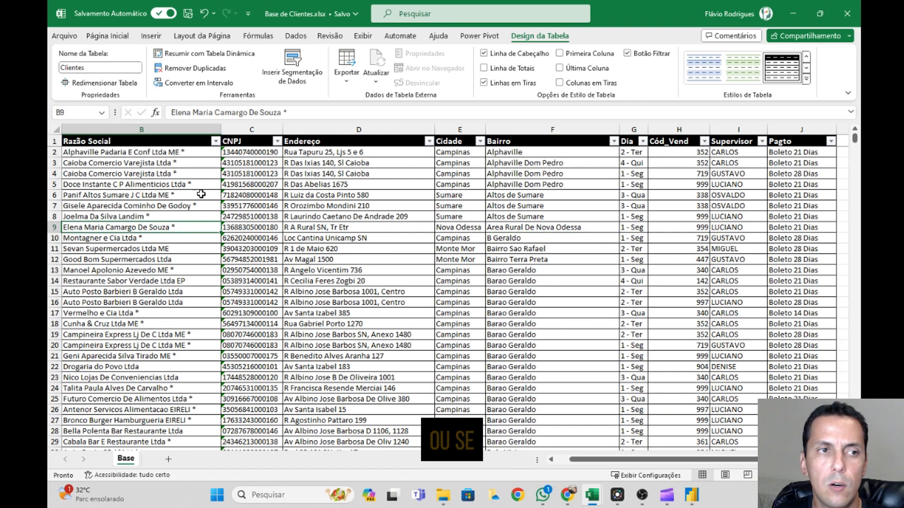
Check the Clientes table's entry in the Name Manager, then close the manager and return to the Base sheet.
left_click(272, 37)
left_click(449, 66)
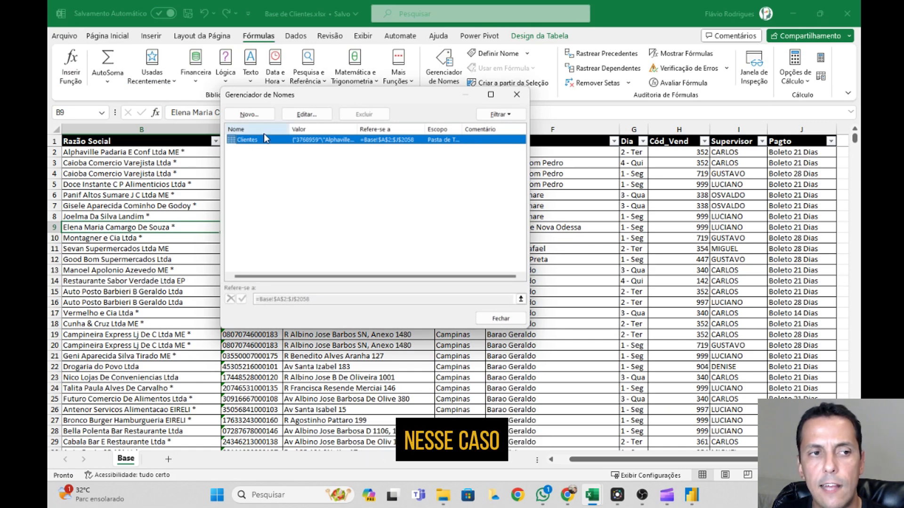
left_click(501, 318)
left_click(165, 205)
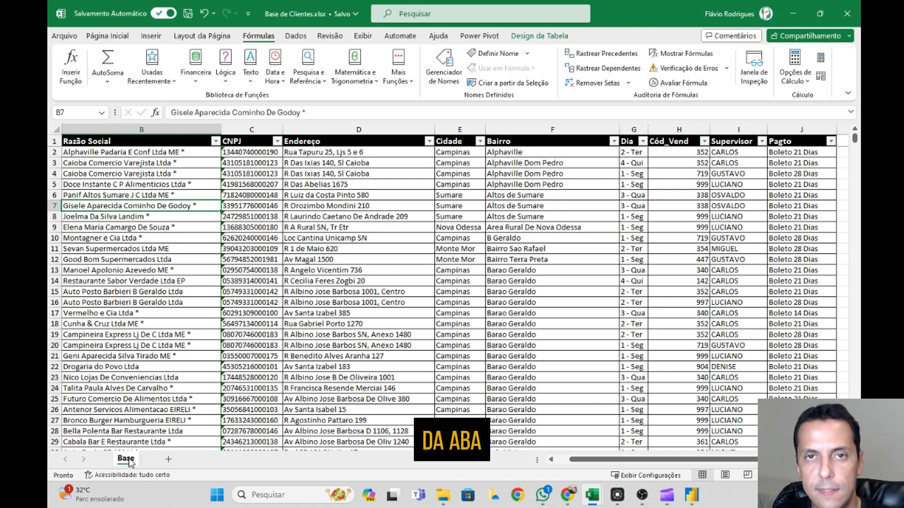
Close the workbook, switch back to Power BI, and open Base de Clientes.xlsx from the 2 - Dashboard Clientes folder as an Excel import.
left_click(853, 12)
left_click(691, 495)
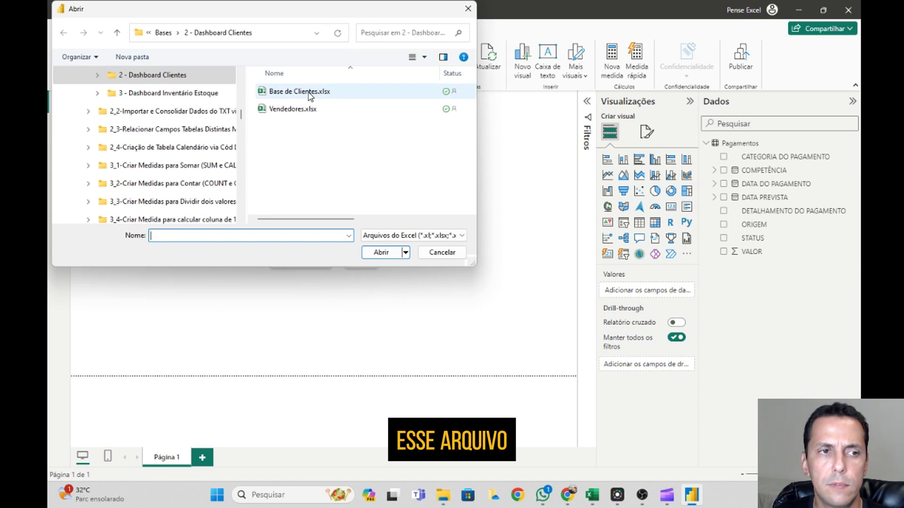
double_click(307, 93)
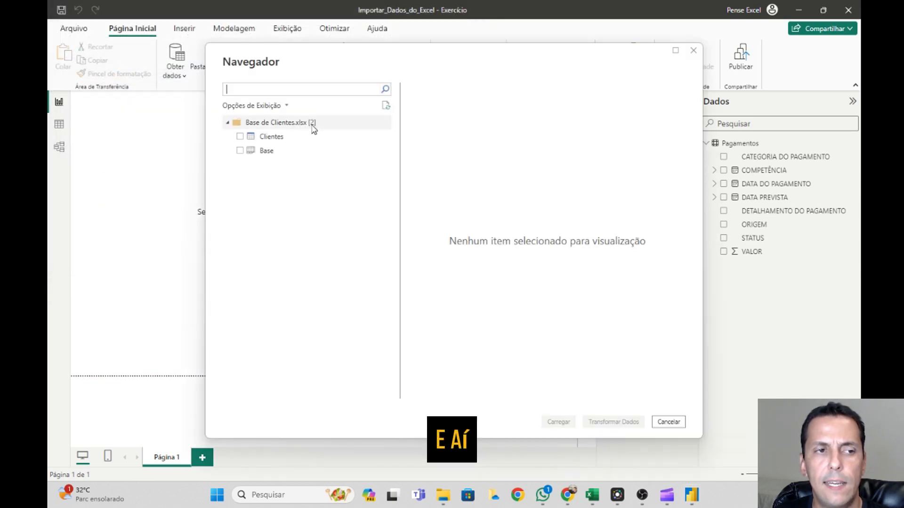
Compare the previews of the Clientes table and the Base sheet in the import navigator.
left_click(262, 139)
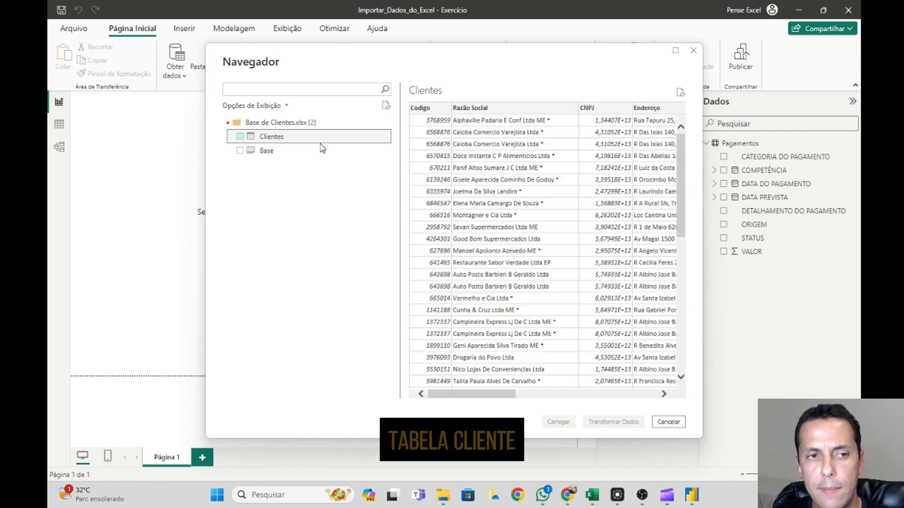
left_click(276, 153)
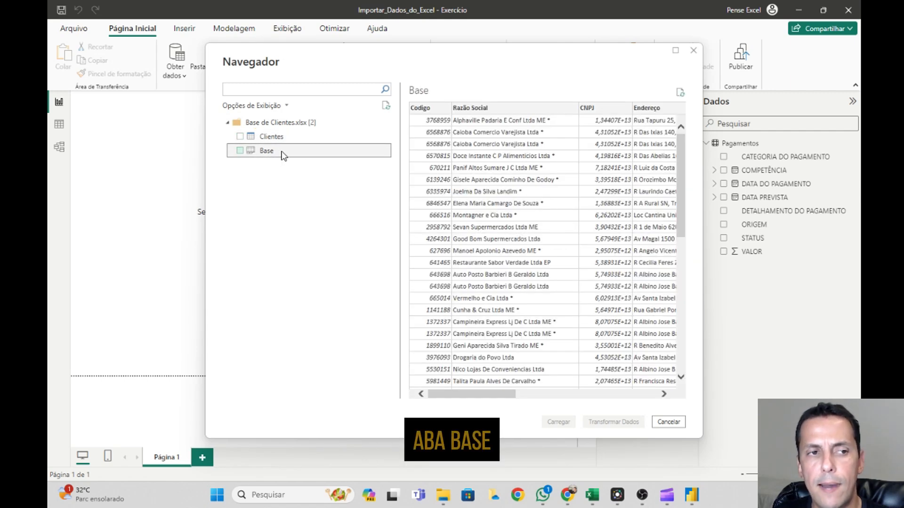
left_click(275, 138)
left_click(273, 151)
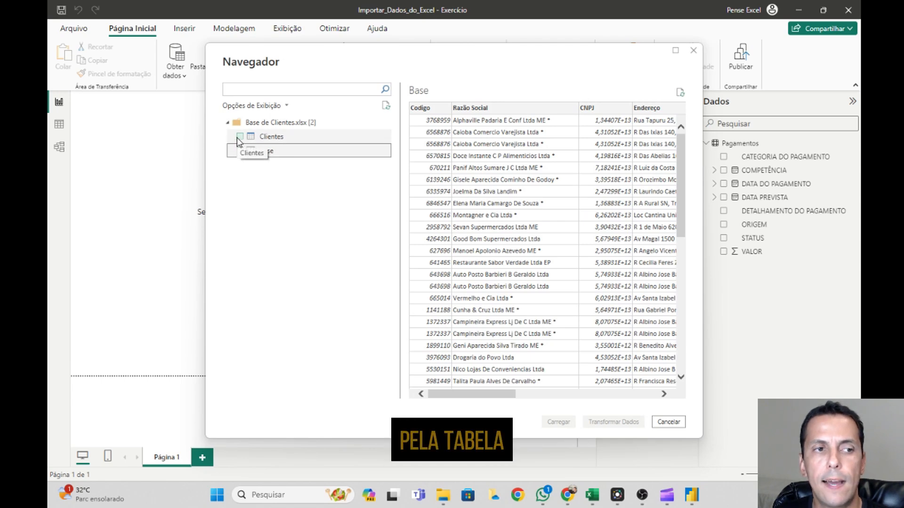
Mark only the Clientes table for import and load it into the report.
left_click(274, 137)
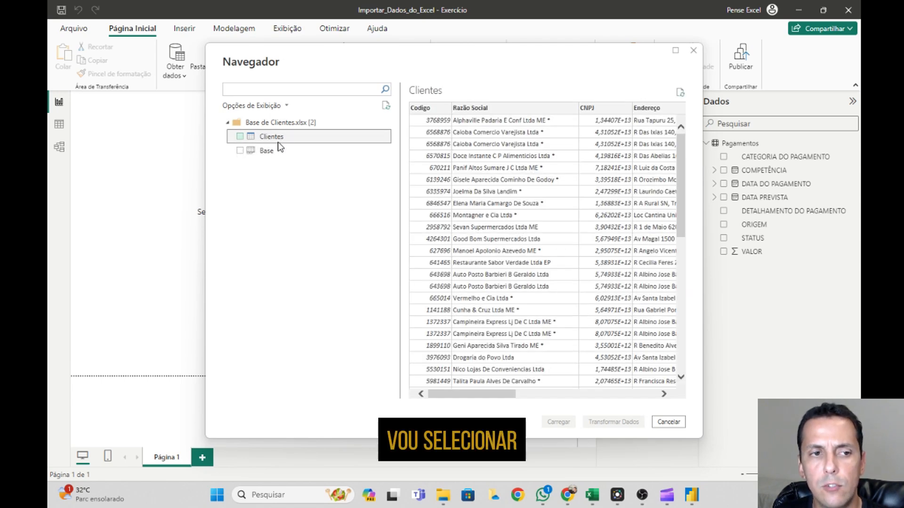
left_click(238, 137)
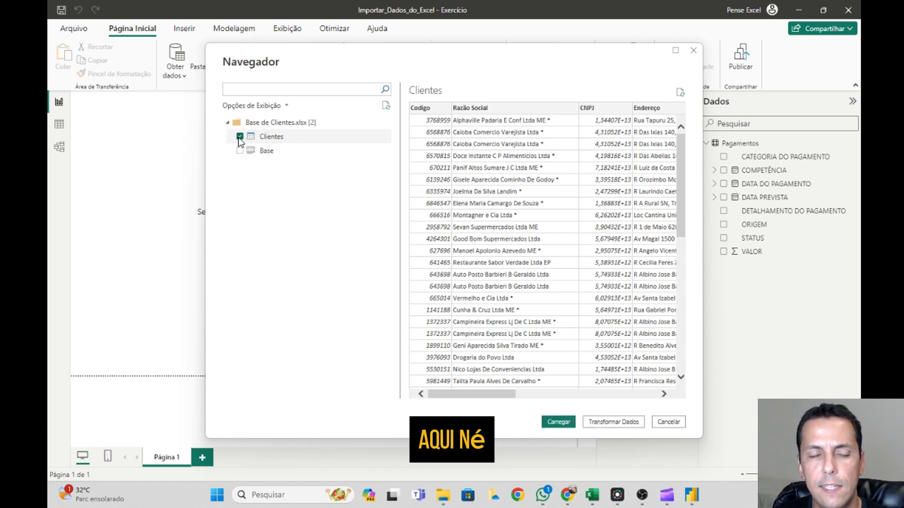
left_click(567, 423)
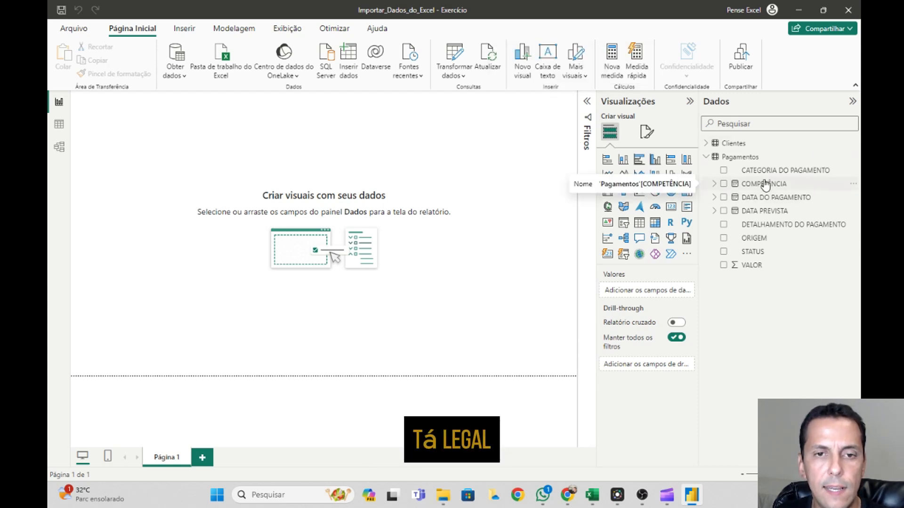
Expand the Clientes table's fields and show its Bairro column in the table view.
left_click(706, 143)
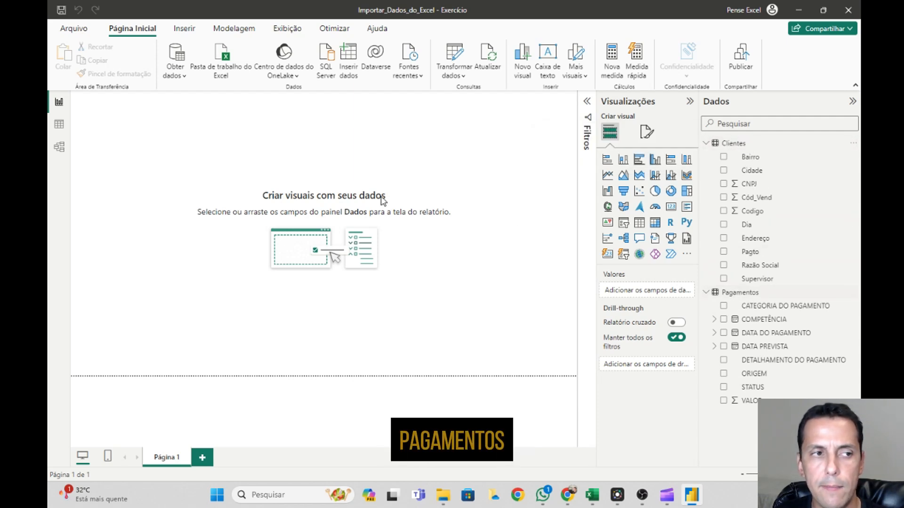
left_click(60, 125)
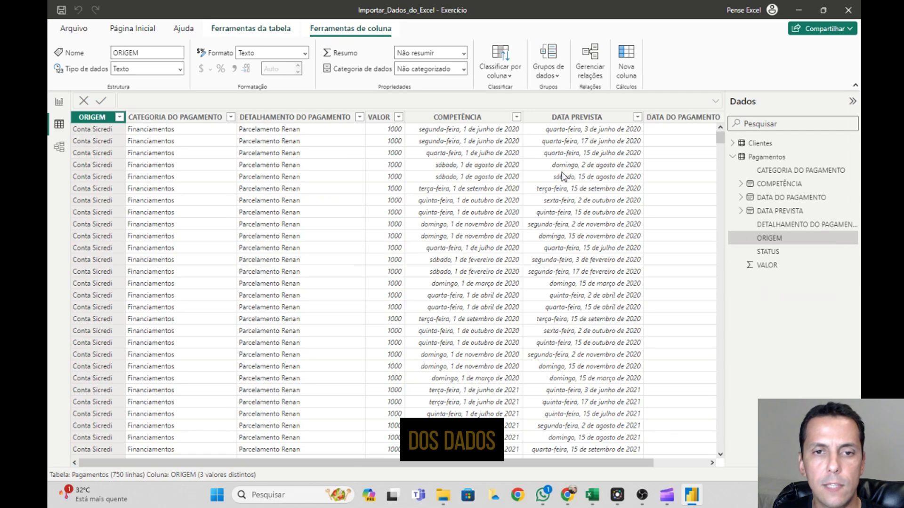
left_click(732, 144)
left_click(765, 157)
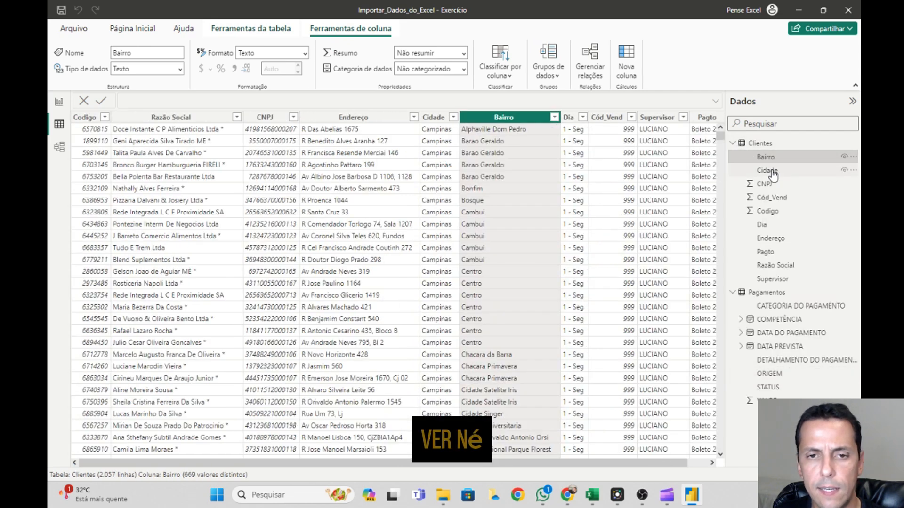
Review the Clientes columns one by one from Cidade through Supervisor, ending back on Bairro.
left_click(772, 172)
left_click(765, 185)
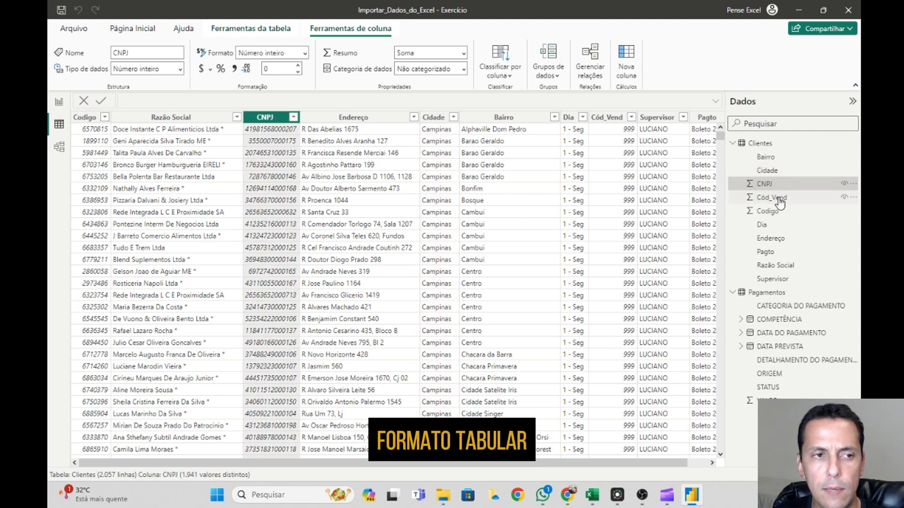
left_click(772, 198)
left_click(768, 211)
left_click(769, 225)
left_click(771, 239)
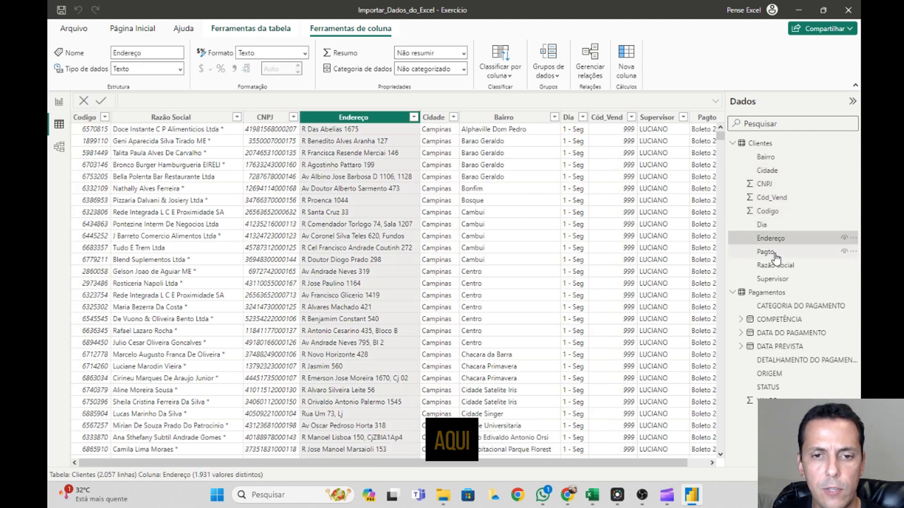
left_click(771, 252)
left_click(776, 266)
left_click(772, 279)
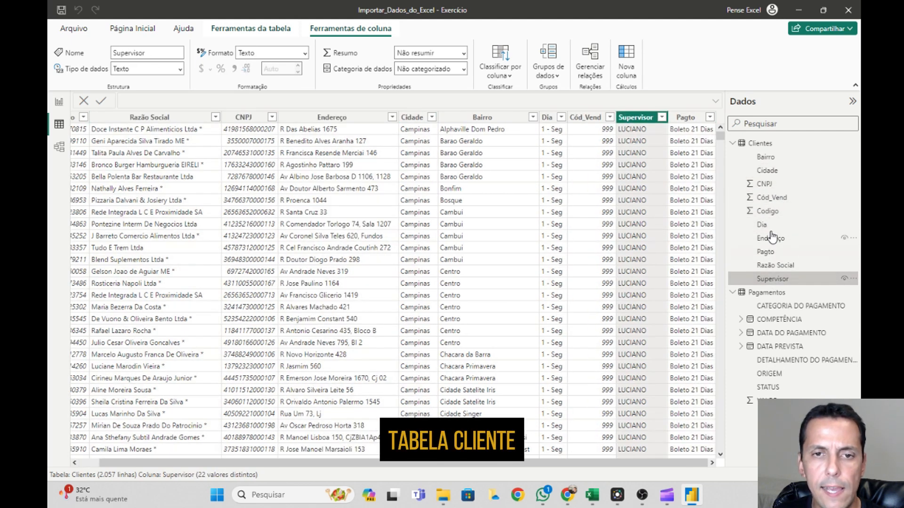
left_click(773, 158)
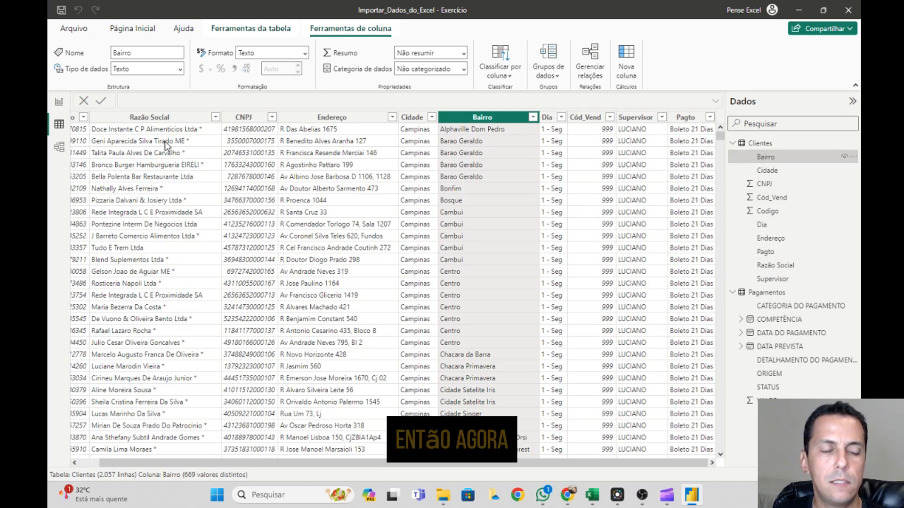
Return to the report view and open Vendedores.xlsx from the 2 - Dashboard Clientes folder as an Excel workbook import.
left_click(59, 105)
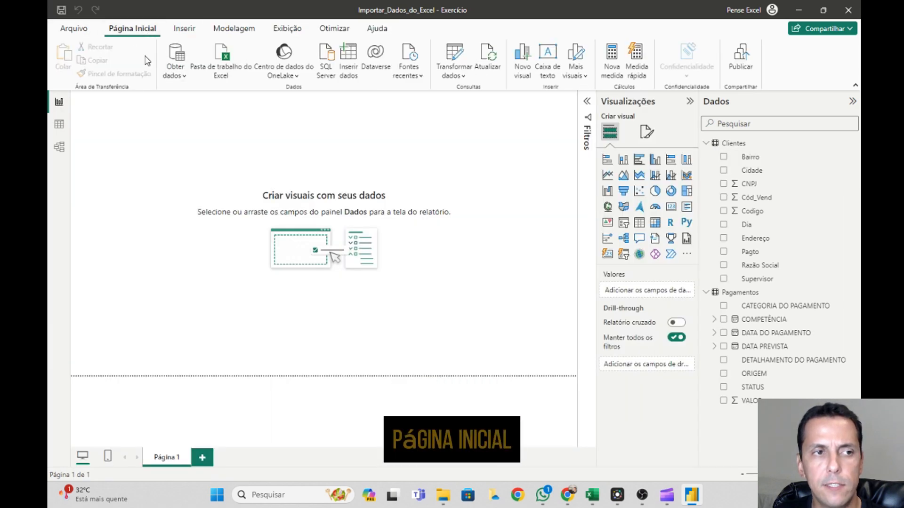
left_click(231, 58)
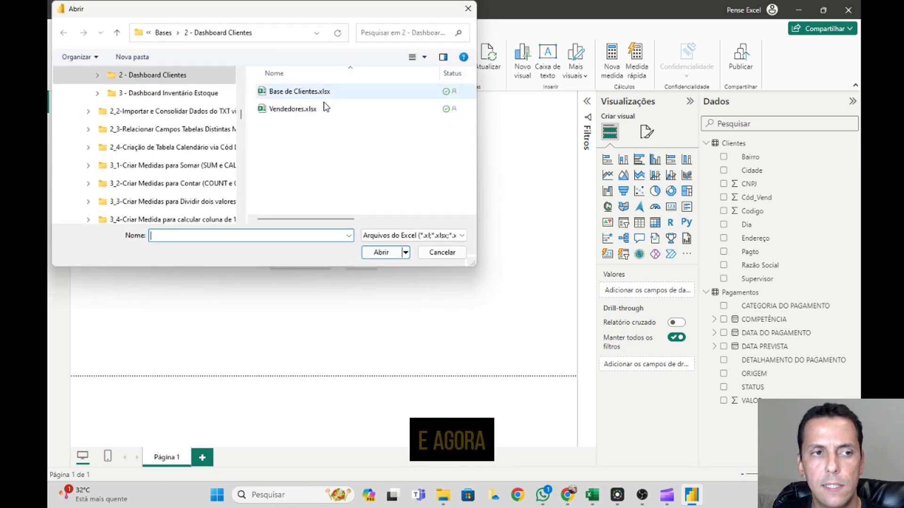
left_click(294, 113)
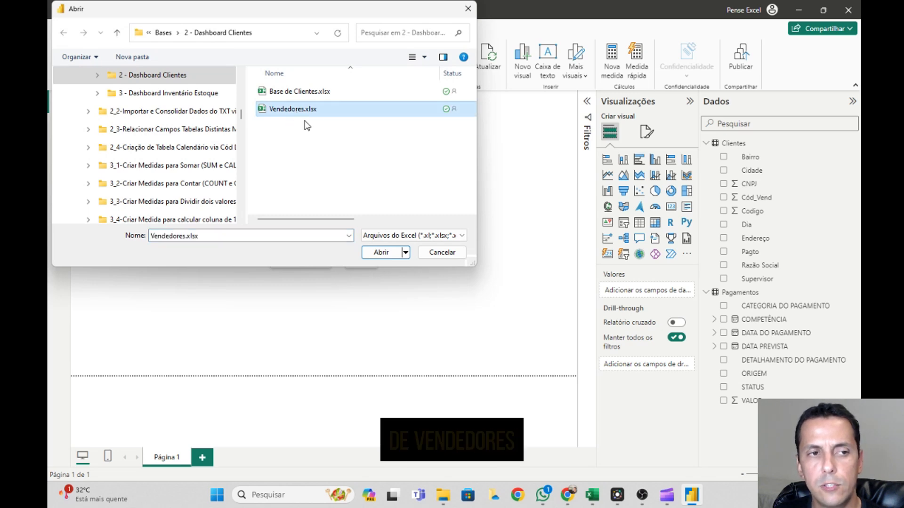
left_click(382, 257)
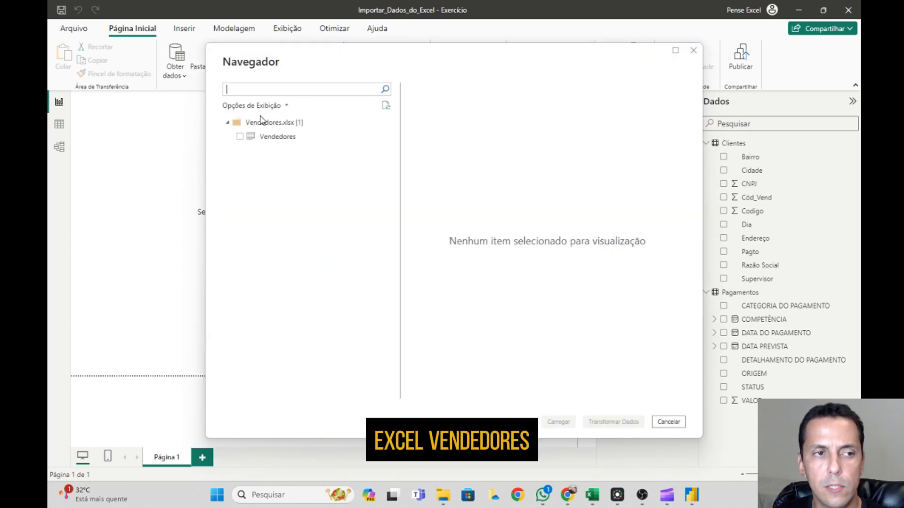
Preview the Vendedores sheet, mark it for import, and load it into the report.
left_click(254, 138)
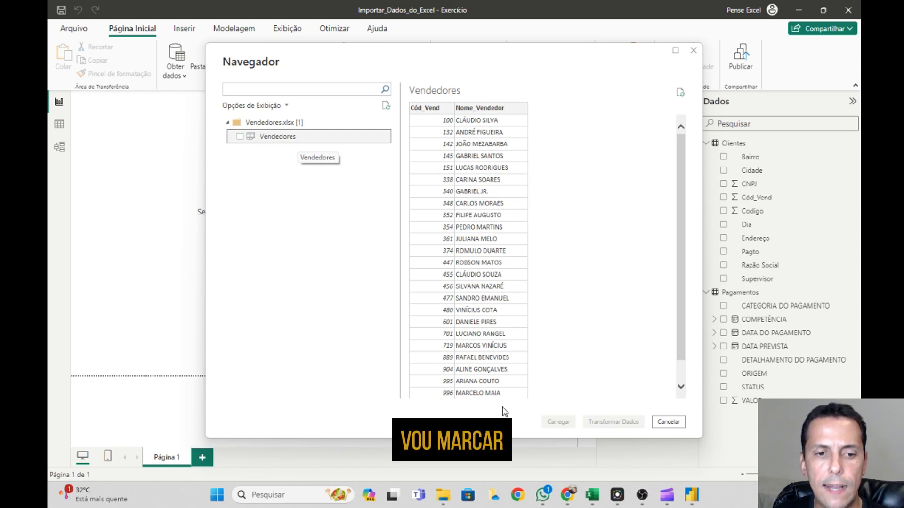
left_click(240, 136)
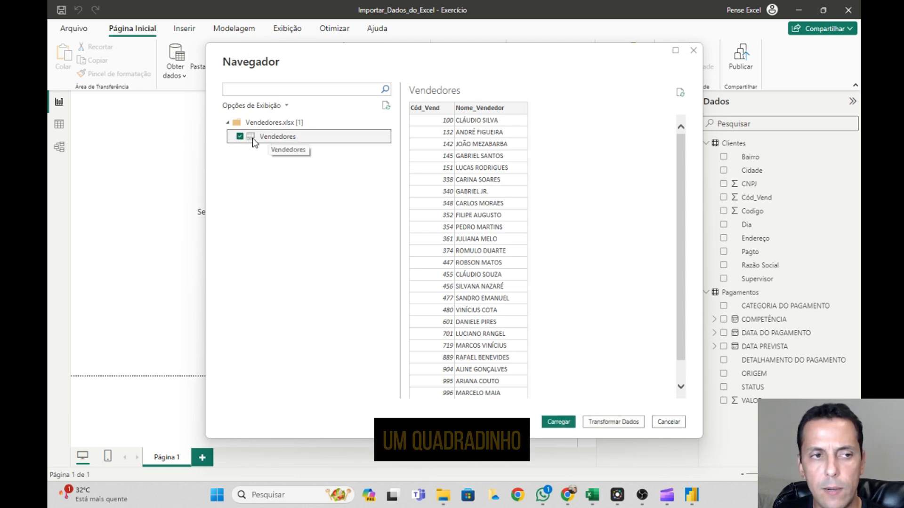
left_click(559, 421)
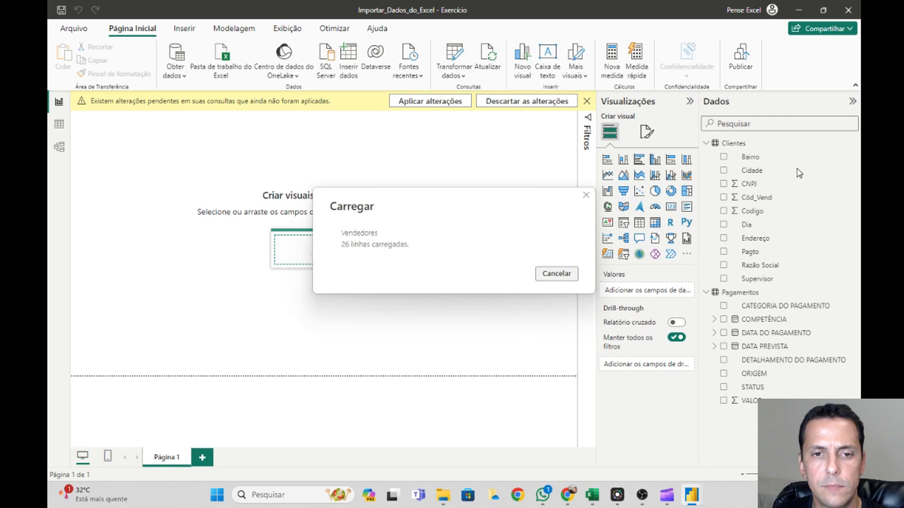
Expand the Vendedores table in the report view and check its Nome_Vendedor field, then select Bairro in Clientes.
left_click(707, 414)
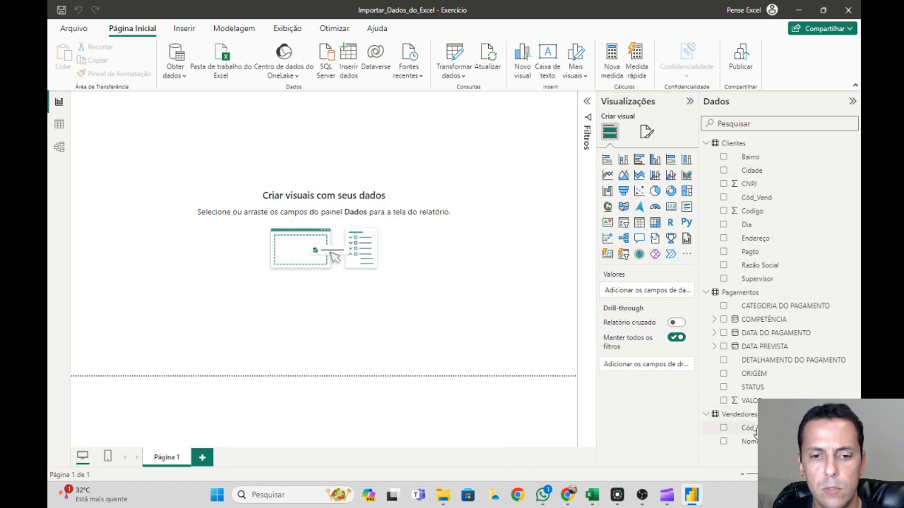
left_click(748, 441)
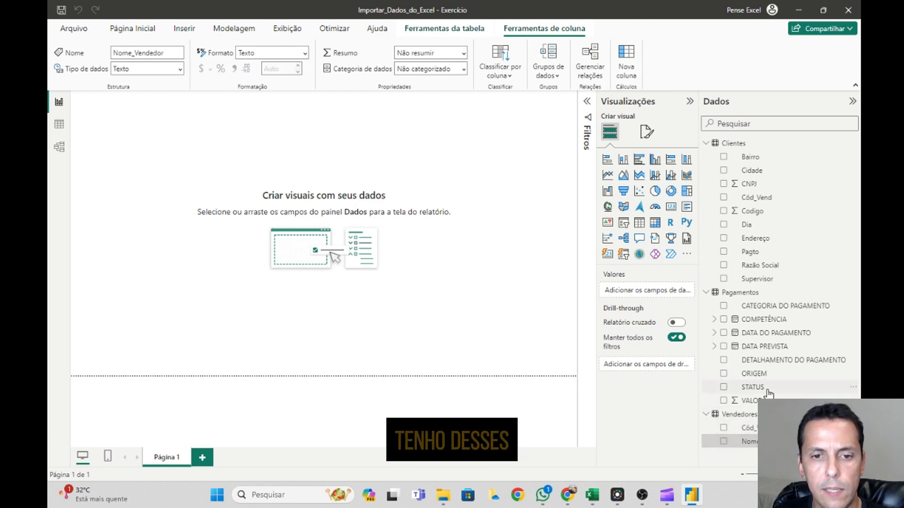
left_click(749, 159)
Display the Vendedores table in the table view and examine its Cód_Vend and Nome_Vendedor columns.
left_click(58, 124)
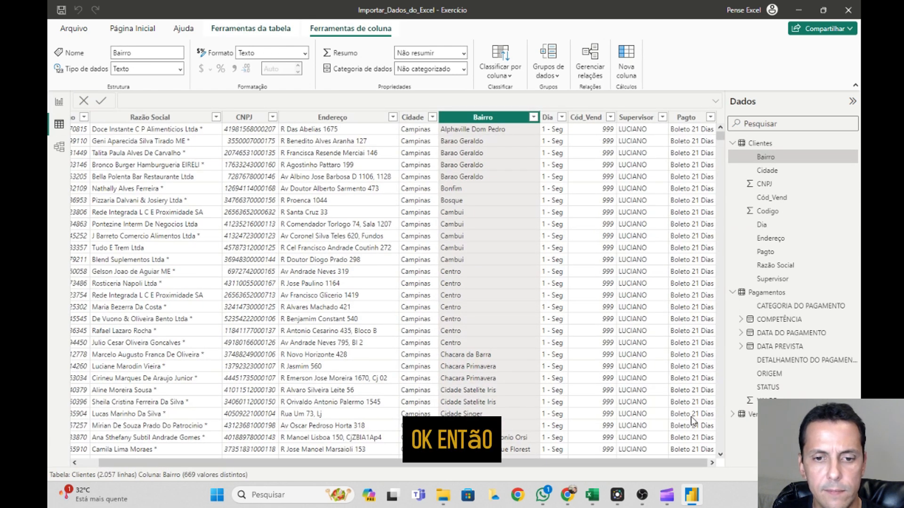
left_click(747, 414)
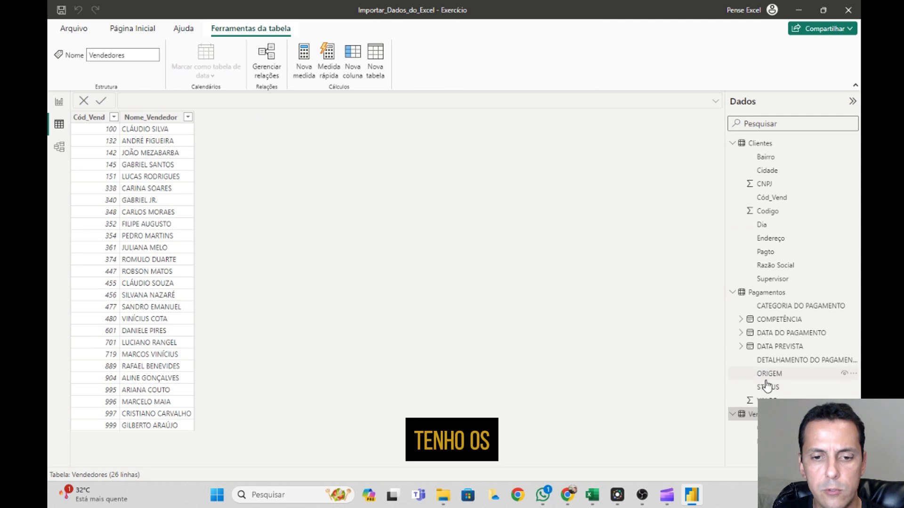
left_click(767, 427)
left_click(767, 441)
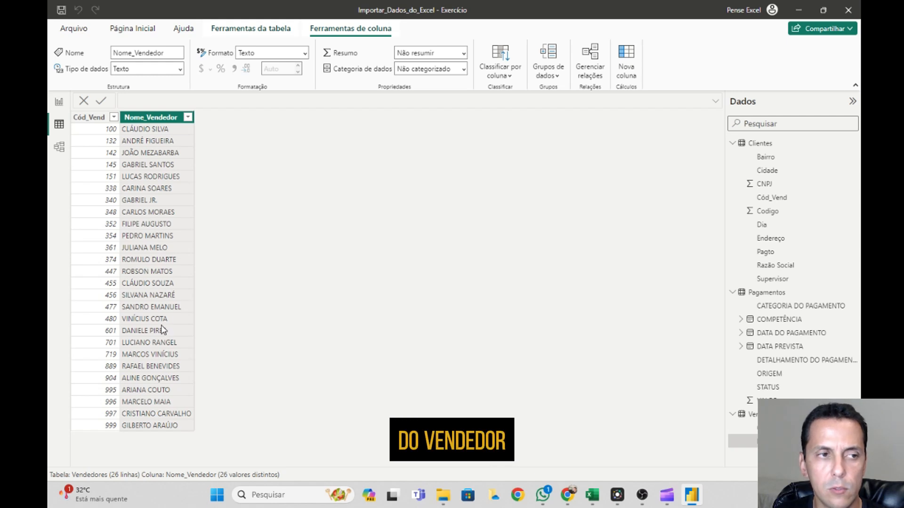
left_click(768, 428)
left_click(768, 441)
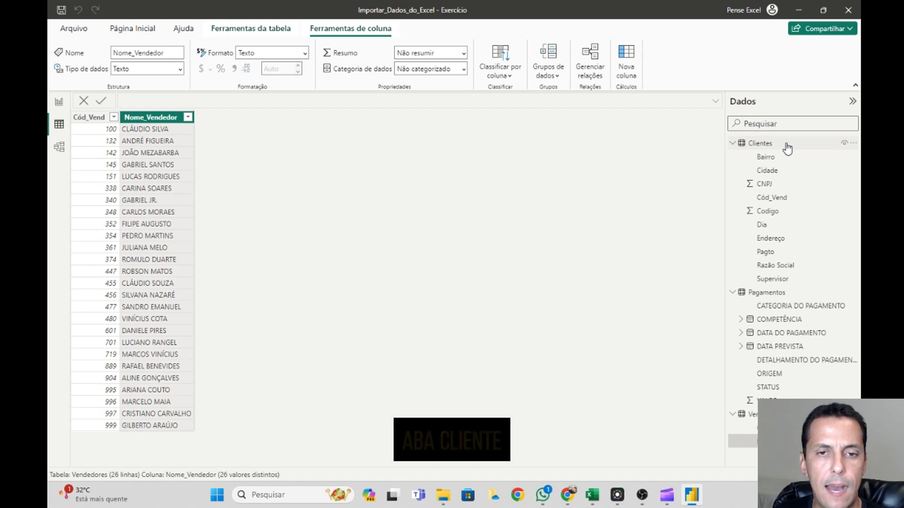
Check the Cód_Vend column in Clientes, and move the Vendedores table up level with Clientes in the model view.
left_click(772, 198)
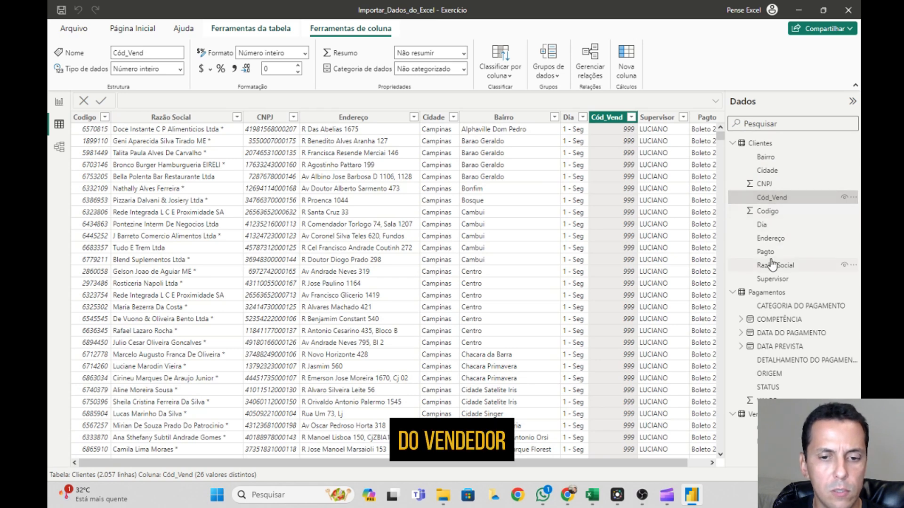
left_click(59, 148)
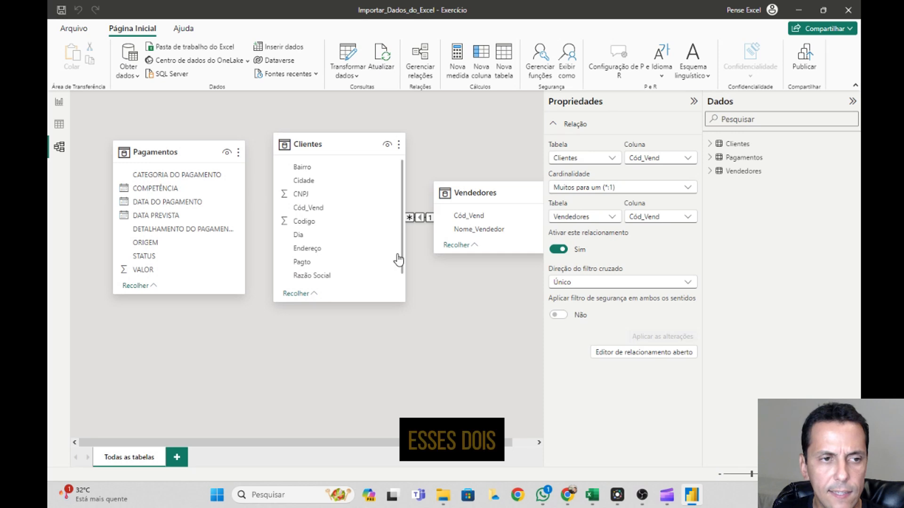
left_click_drag(506, 188, 533, 140)
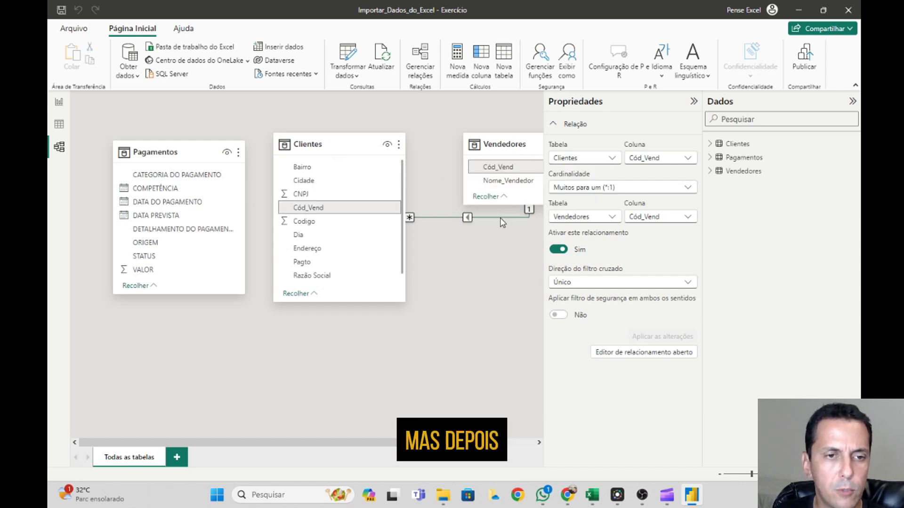
Return to the table view and collapse the field lists of Clientes, Pagamentos and Vendedores.
left_click(59, 124)
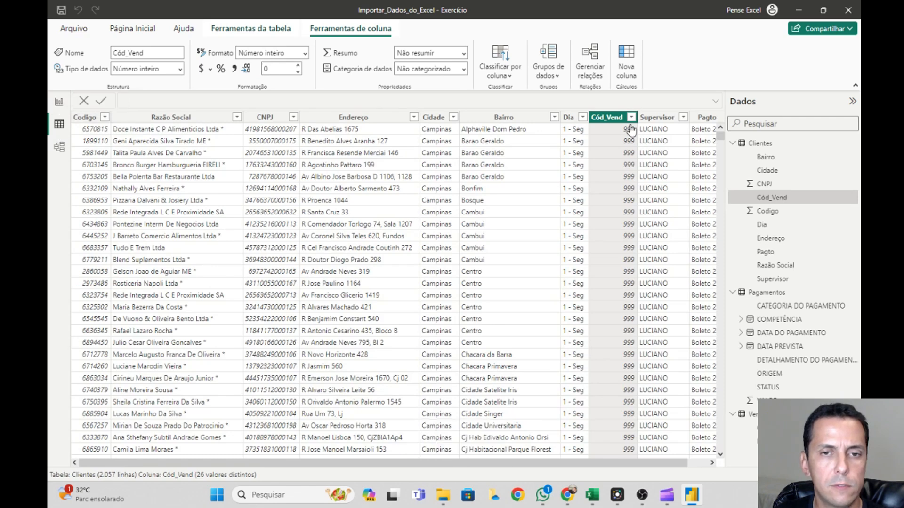
left_click(733, 143)
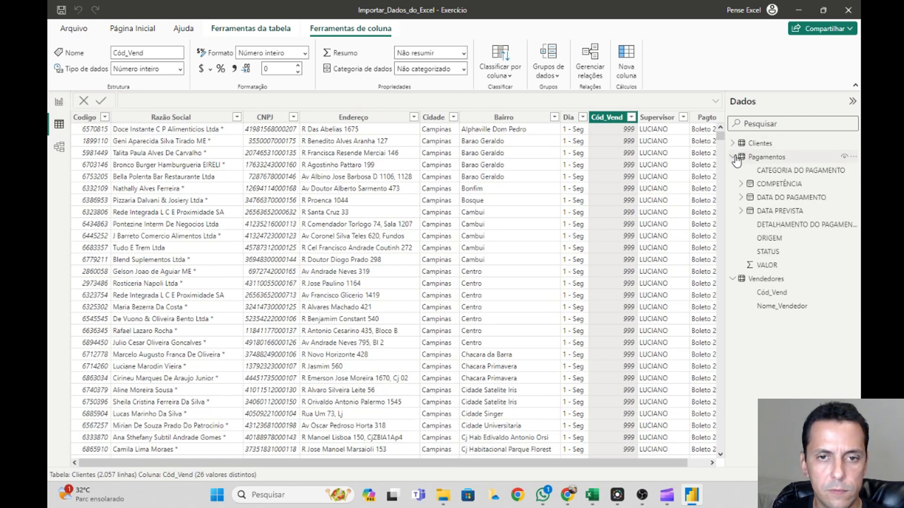
left_click(736, 158)
left_click(737, 171)
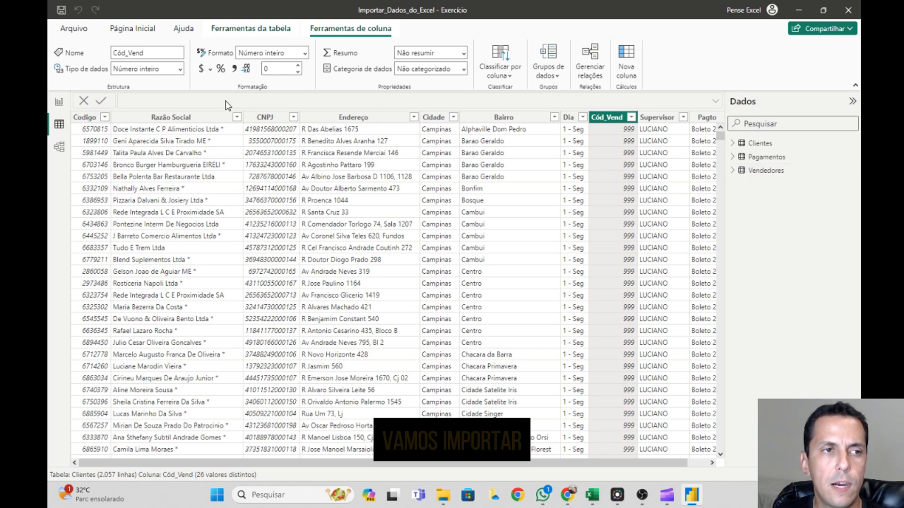
Return to the report view and open Categoria_produtos.xlsx from the 3 - Dashboard Inventário Estoque folder as an Excel workbook import.
left_click(59, 102)
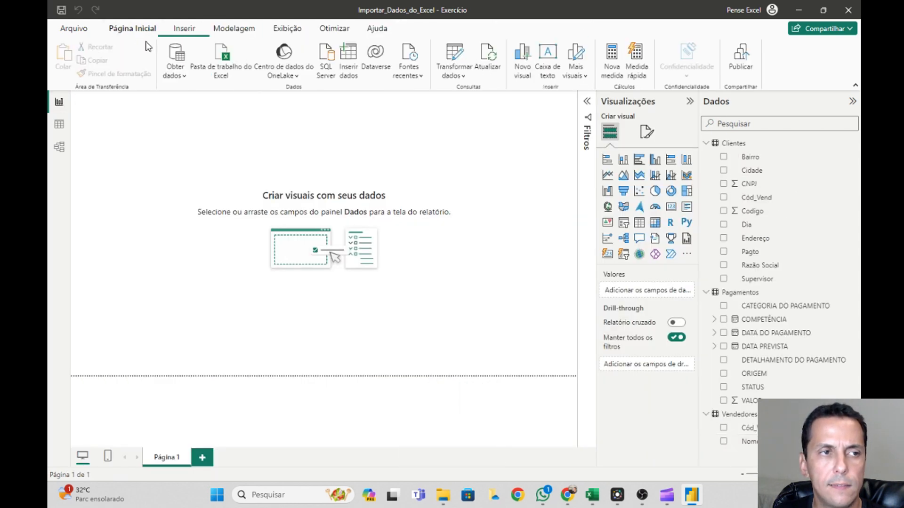
left_click(230, 57)
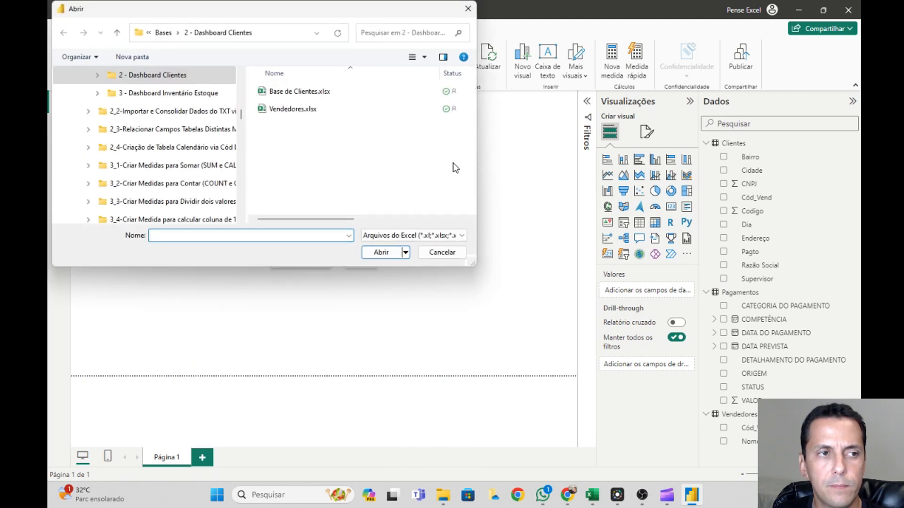
left_click(181, 96)
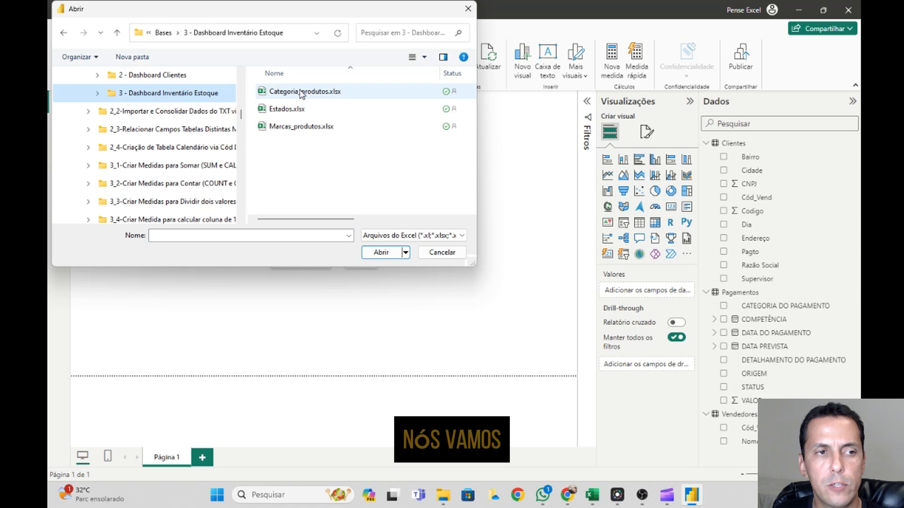
left_click(286, 108)
left_click(296, 127)
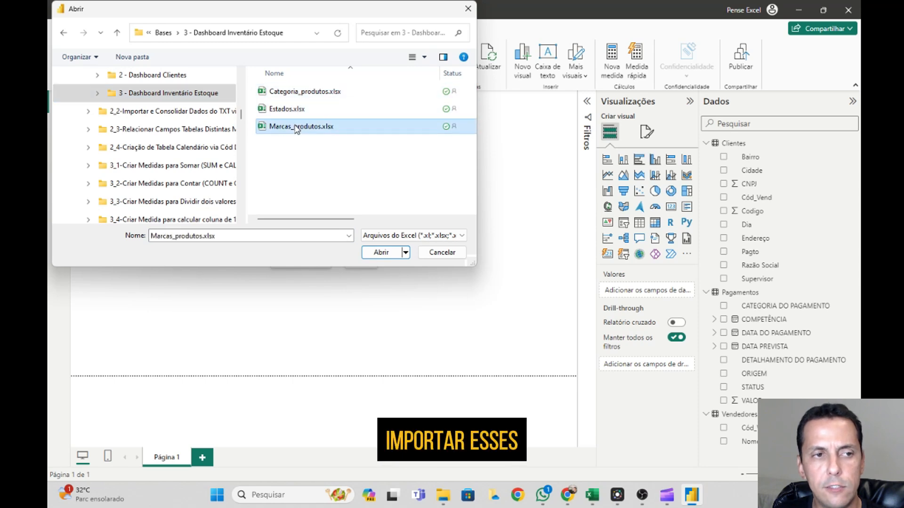
double_click(313, 94)
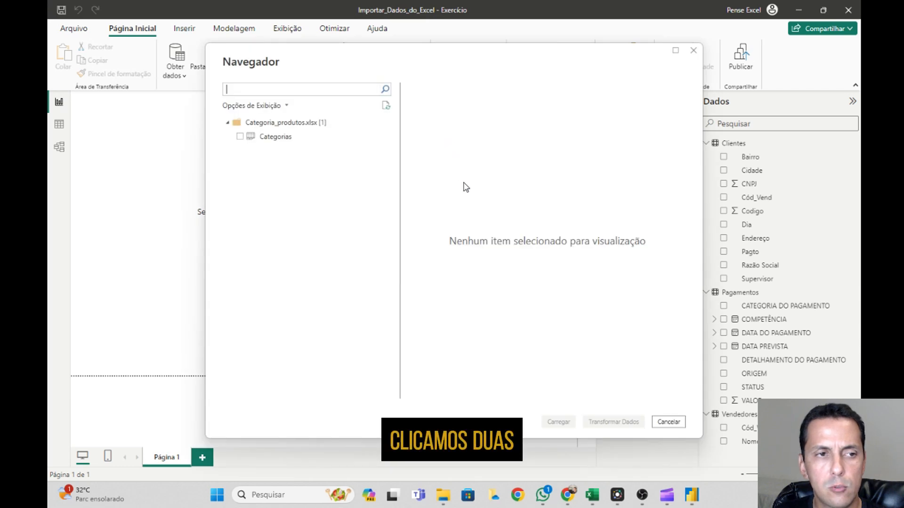
Mark the Categorias sheet for import, load it into the report, and expand the Categorias table to show its fields.
left_click(242, 138)
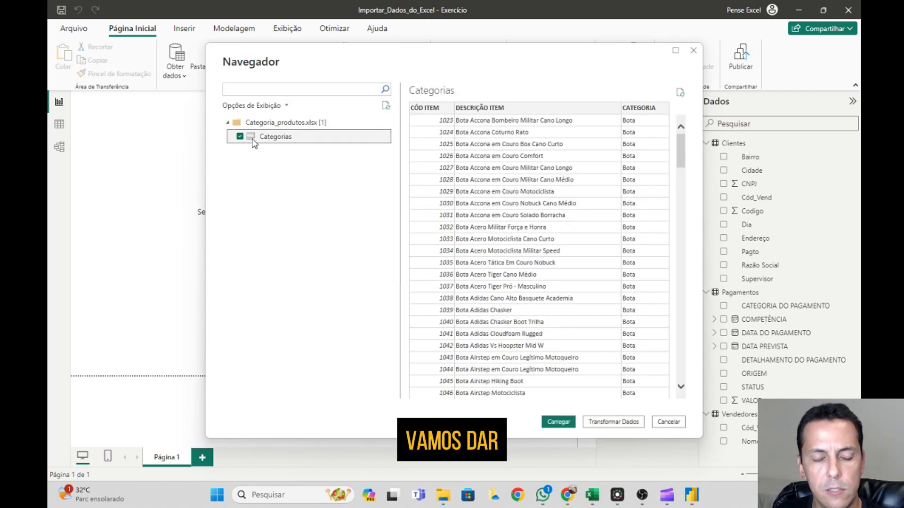
left_click(558, 423)
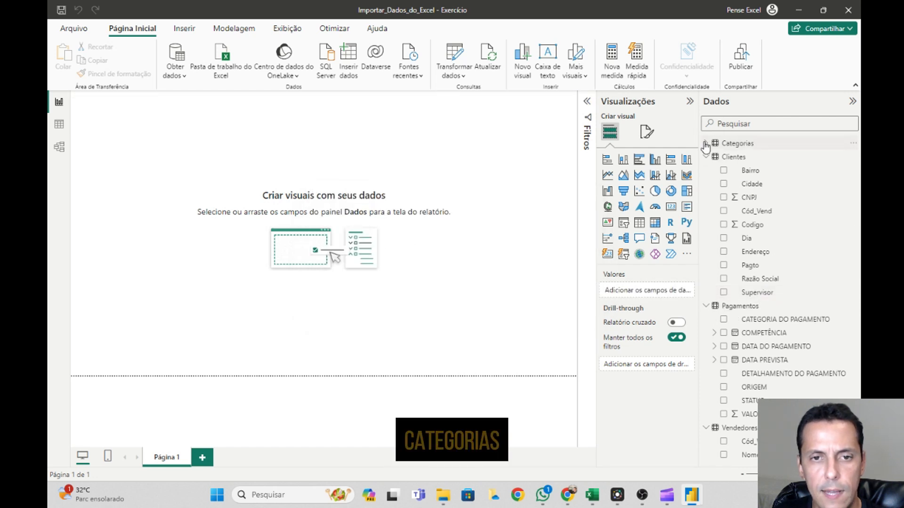
left_click(746, 143)
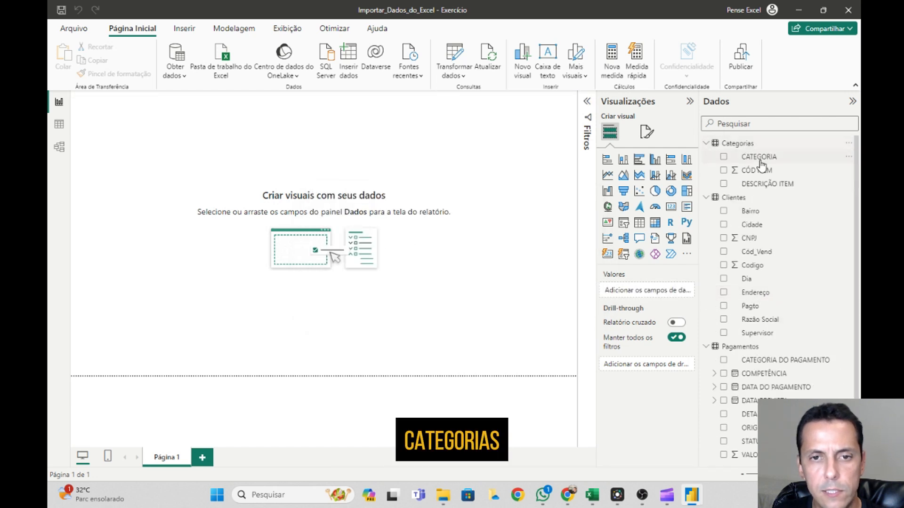
Import Estados.xlsx from the same folder as an Excel workbook, mark the Estados sheet, and open it for data transformation.
left_click(217, 53)
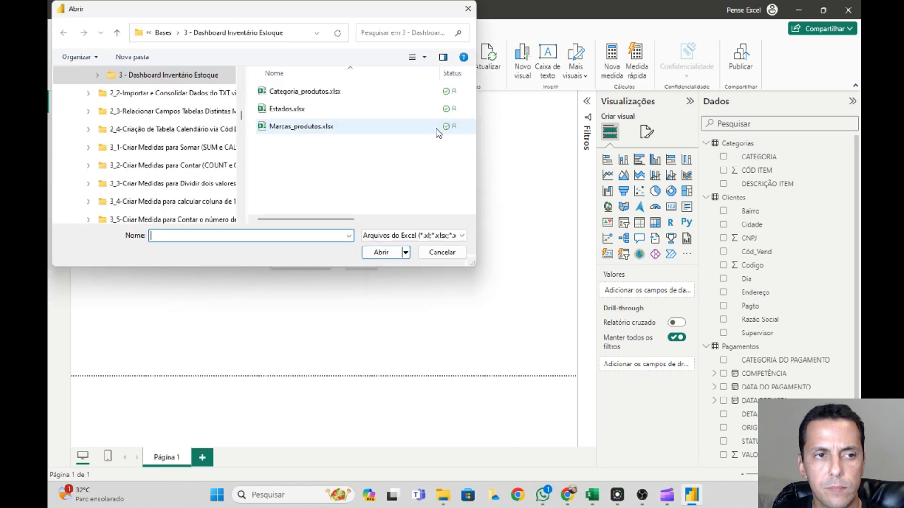
left_click(288, 109)
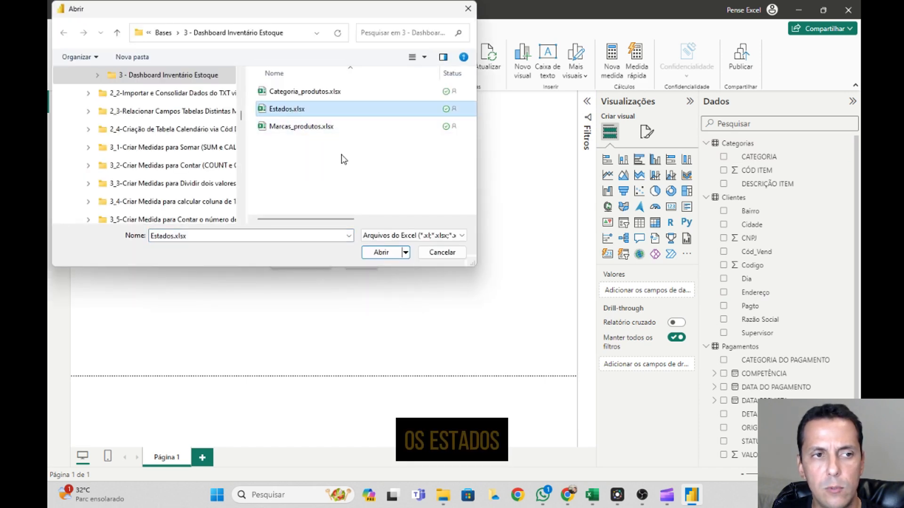
left_click(380, 253)
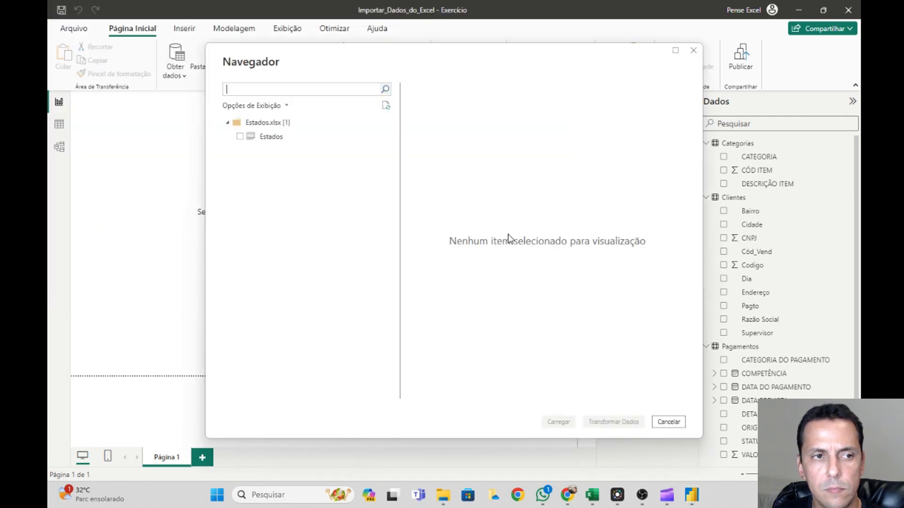
left_click(240, 136)
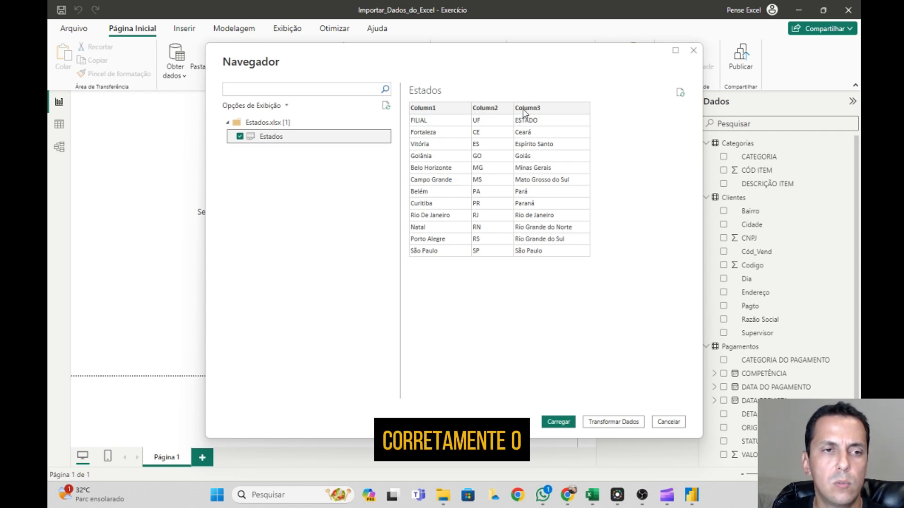
left_click(613, 422)
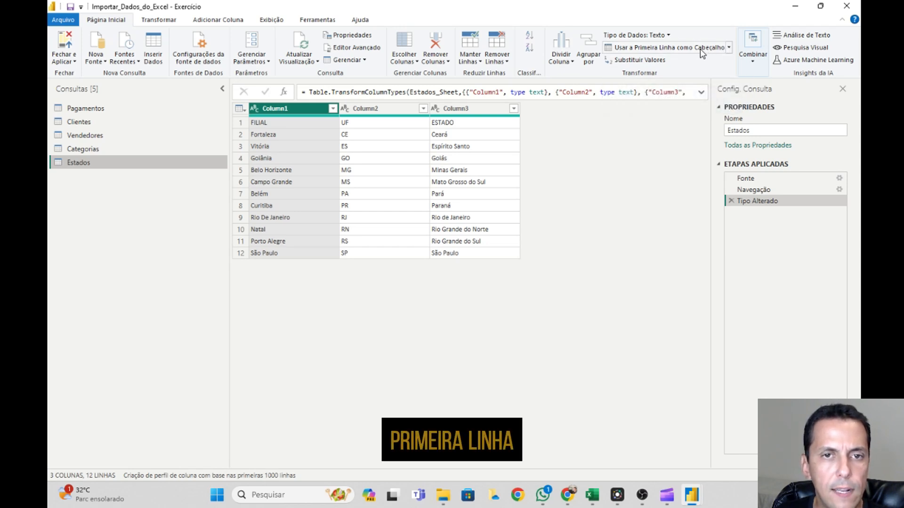
Use the first row of the Estados query as headers, then close the query editor and apply the changes.
left_click(729, 48)
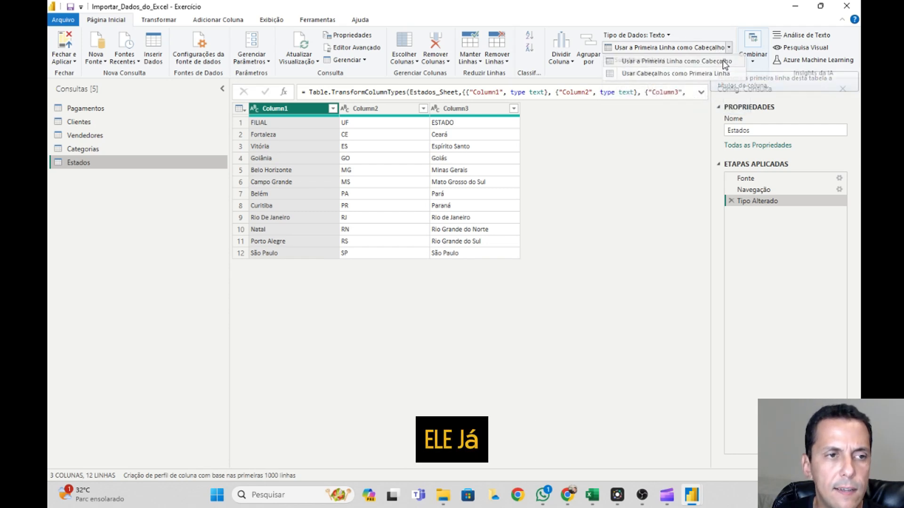
left_click(678, 61)
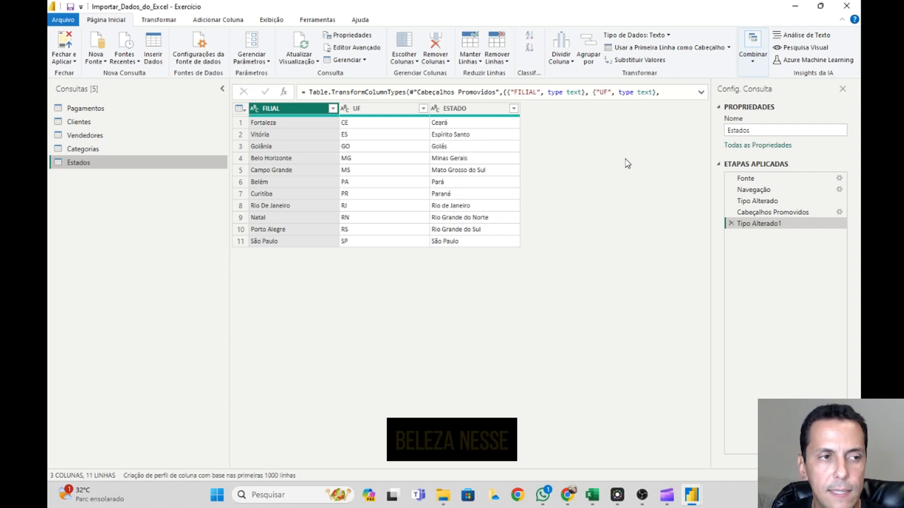
left_click(73, 62)
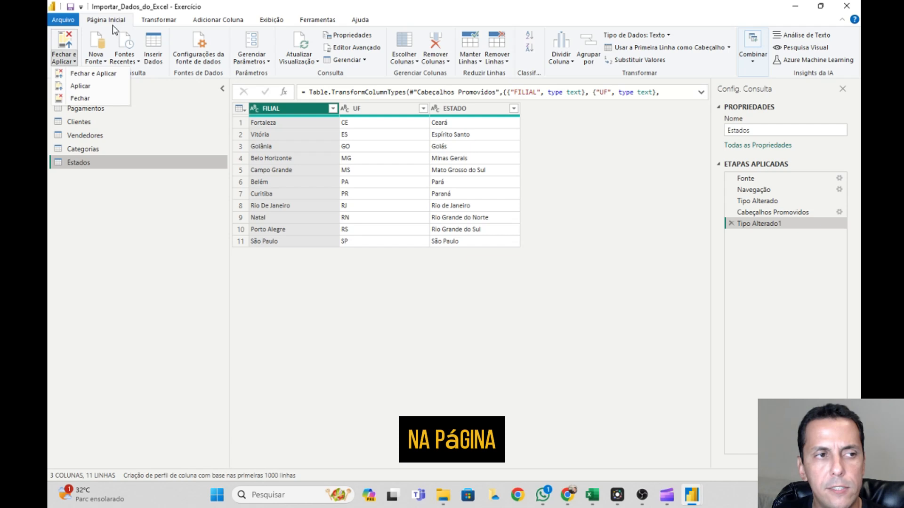
left_click(87, 75)
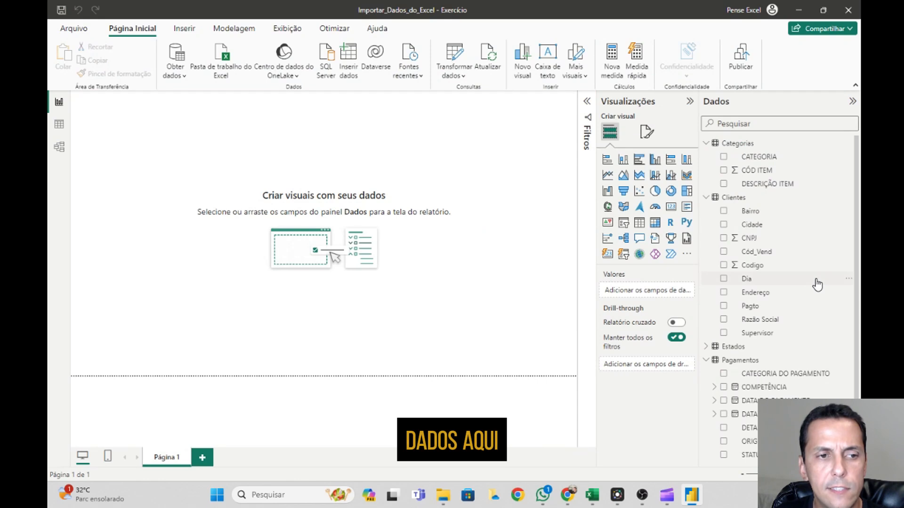
Expand the Estados table in the report view and select its ESTADO field to check the imported columns.
left_click(706, 347)
scroll(767, 306, "down", 2)
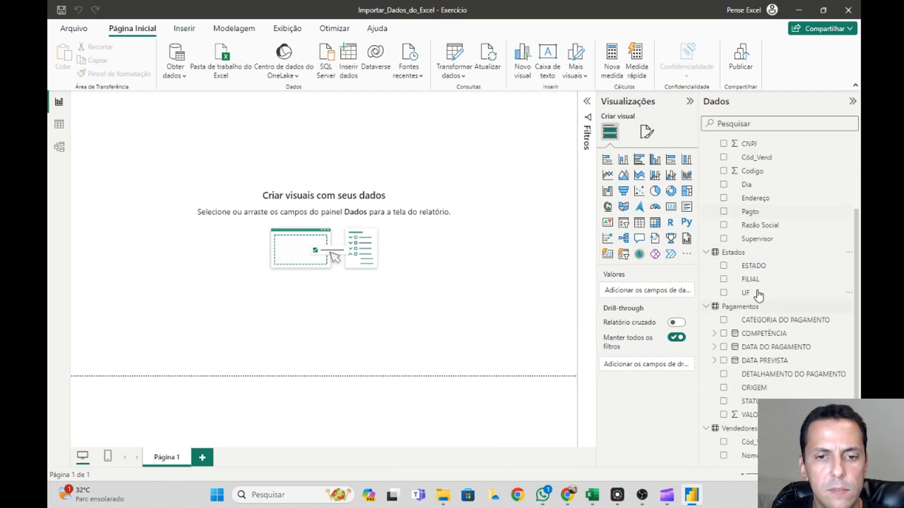
left_click(768, 266)
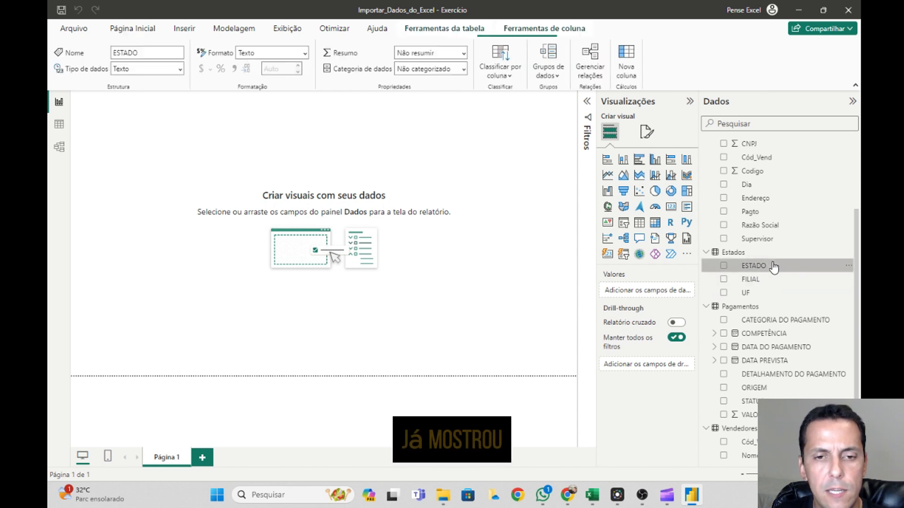
Display the Estados table in the table view and examine its FILIAL, UF and ESTADO columns.
left_click(60, 125)
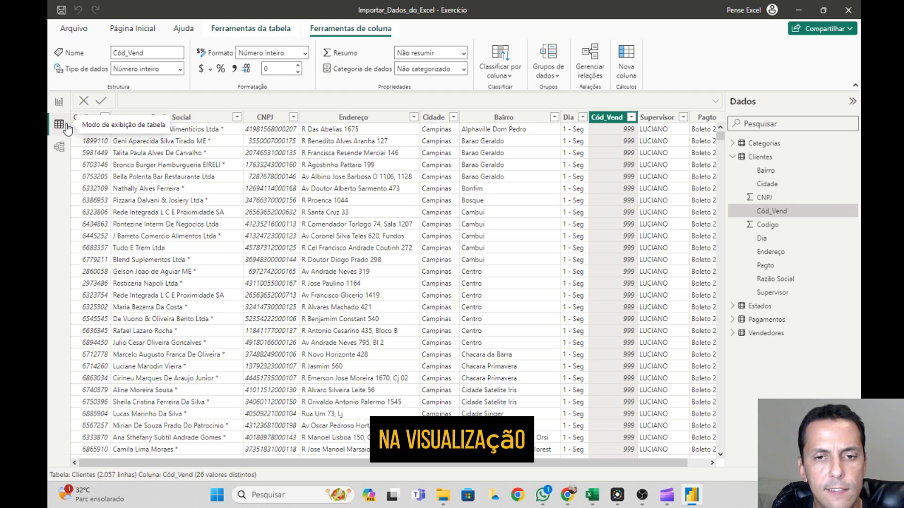
left_click(748, 307)
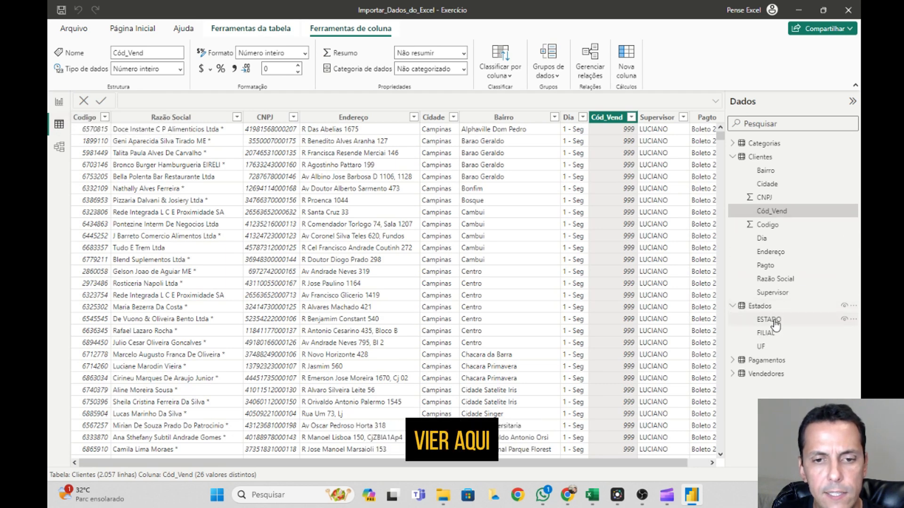
left_click(770, 320)
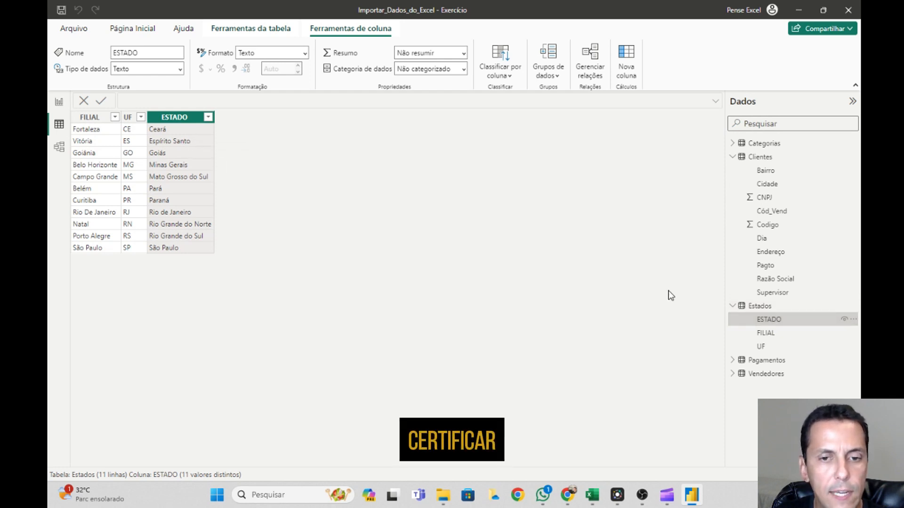
left_click(789, 334)
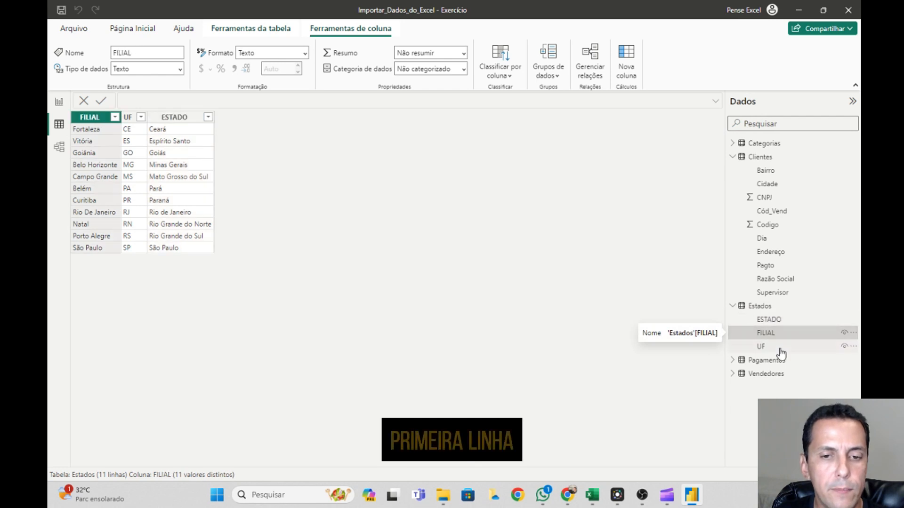
left_click(782, 347)
left_click(784, 320)
left_click(781, 334)
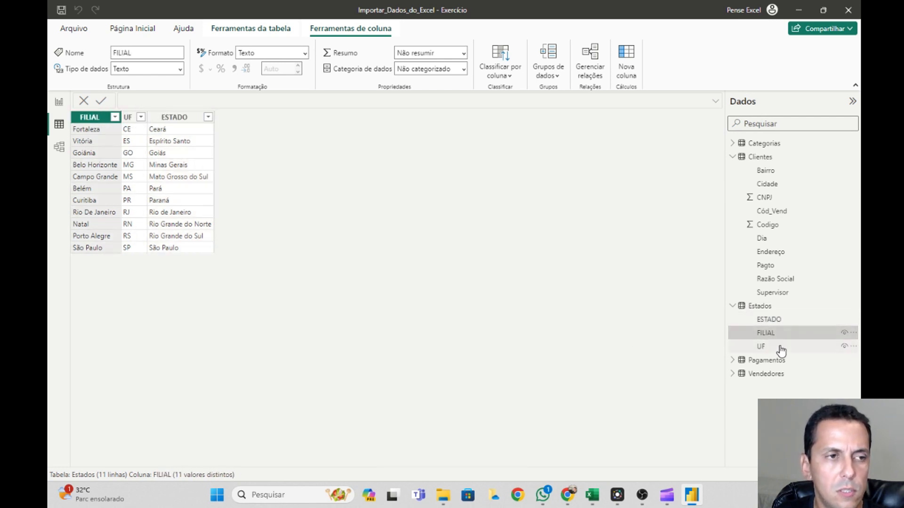
left_click(782, 346)
left_click(785, 333)
left_click(789, 320)
left_click(785, 333)
left_click(782, 346)
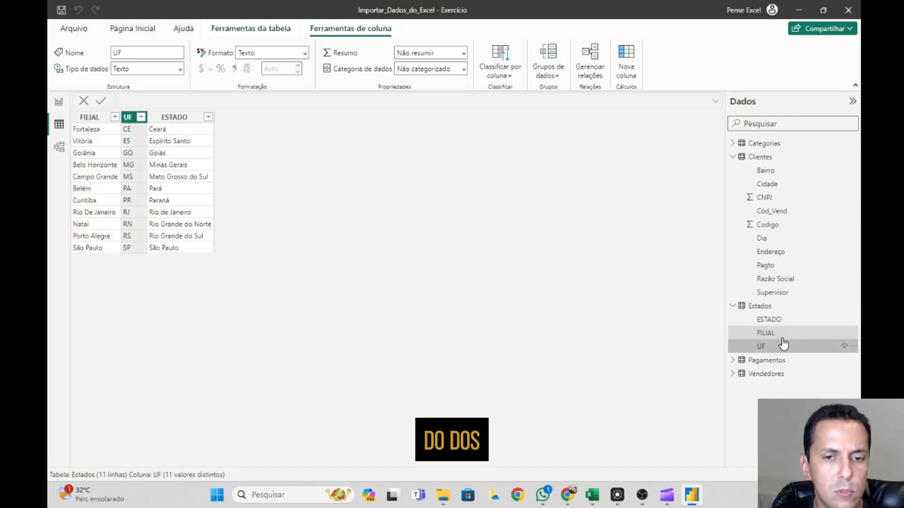
left_click(786, 333)
left_click(791, 321)
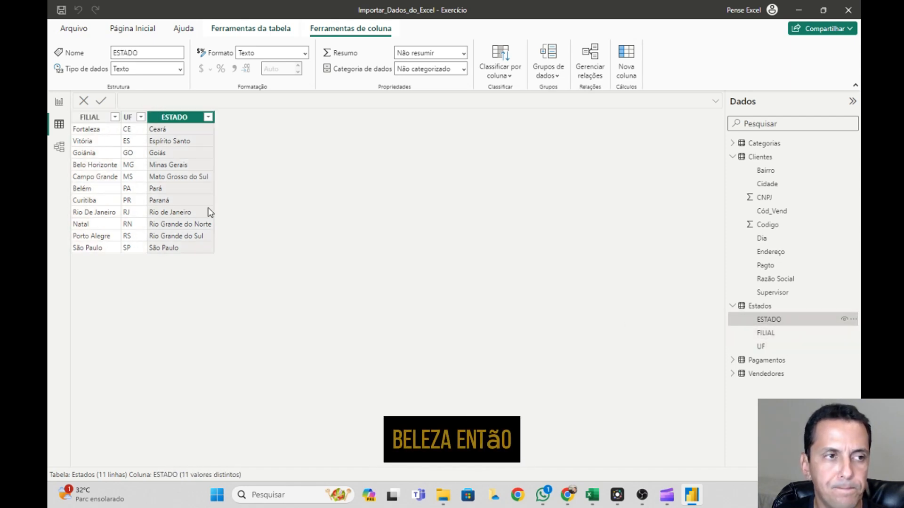
Import Marcas_produtos.xlsx from the 3 - Dashboard Inventário Estoque folder as an Excel workbook and load its Marcas table directly from the report view.
left_click(58, 103)
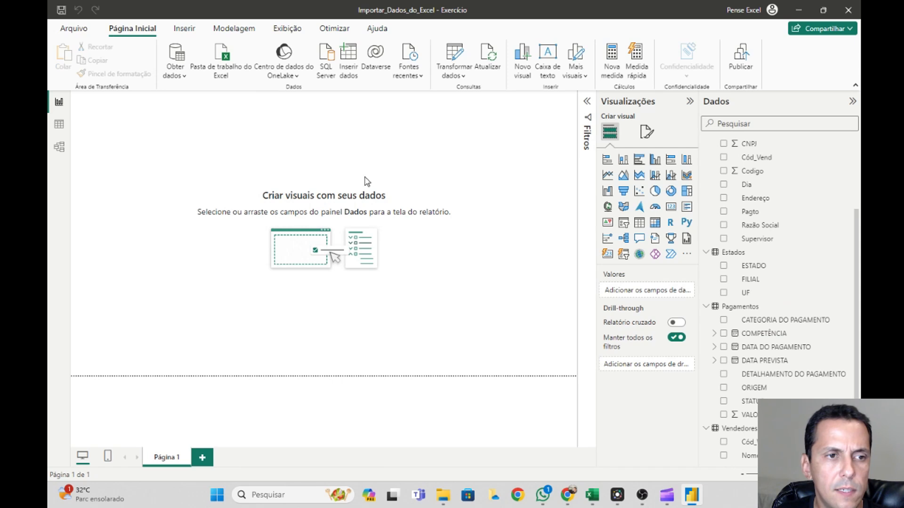
left_click(225, 58)
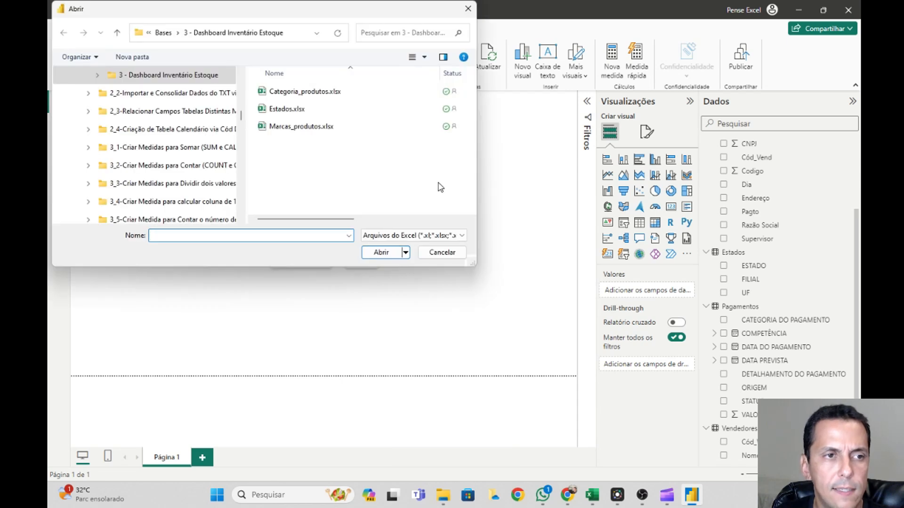
left_click(302, 127)
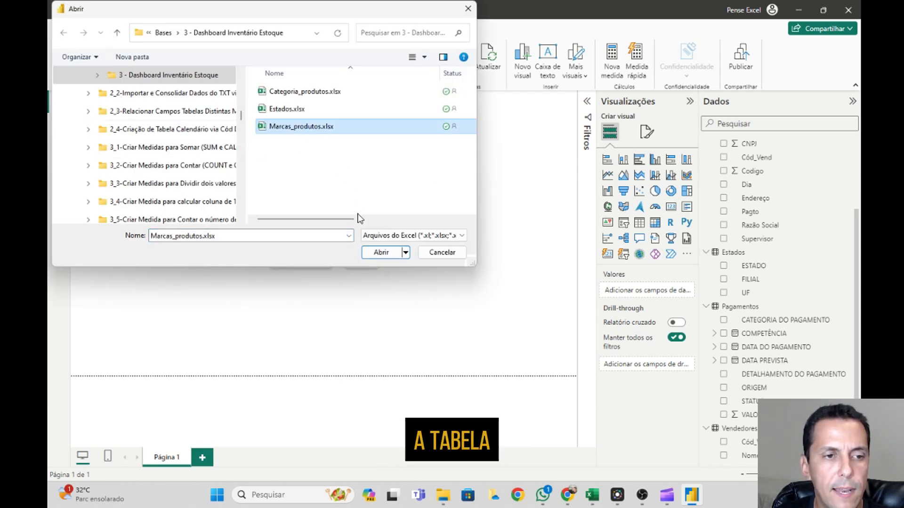
left_click(380, 253)
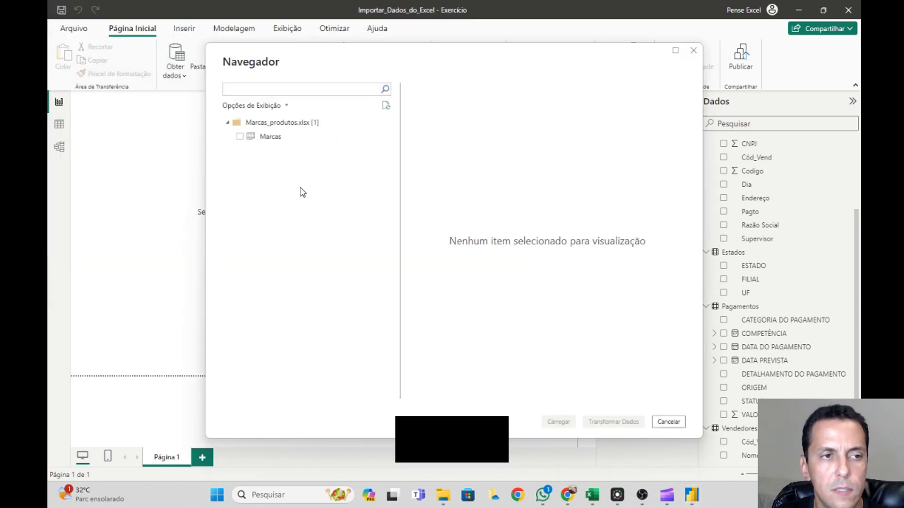
left_click(240, 136)
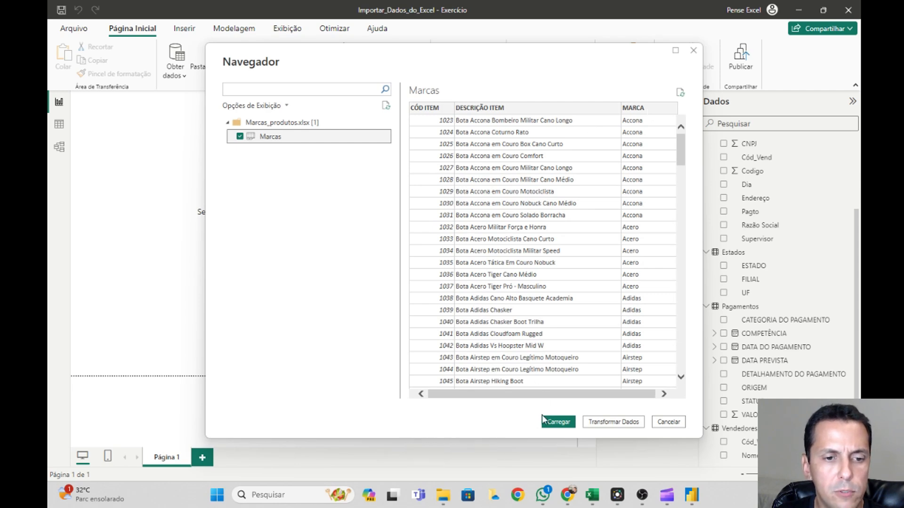
left_click(557, 423)
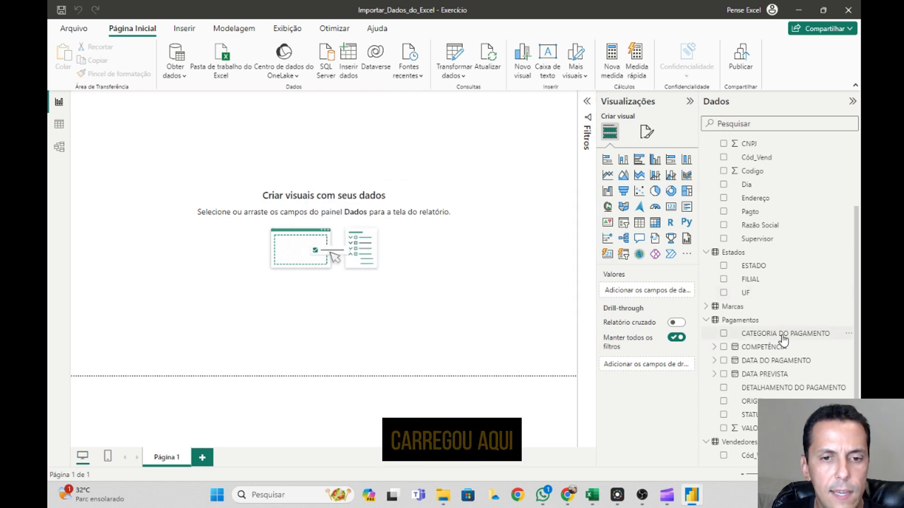
Display the Marcas table in the table view and examine its CÓD ITEM, DESCRIÇÃO ITEM and MARCA columns.
left_click(59, 124)
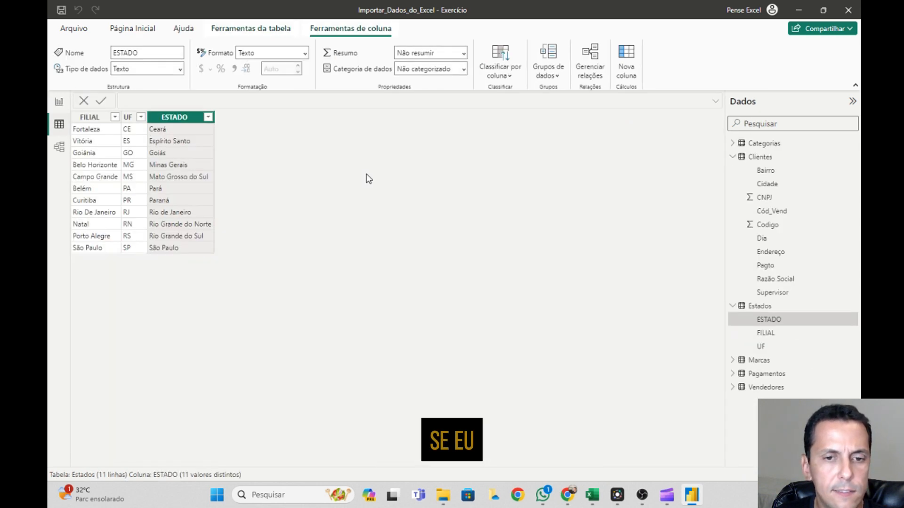
left_click(733, 360)
left_click(772, 374)
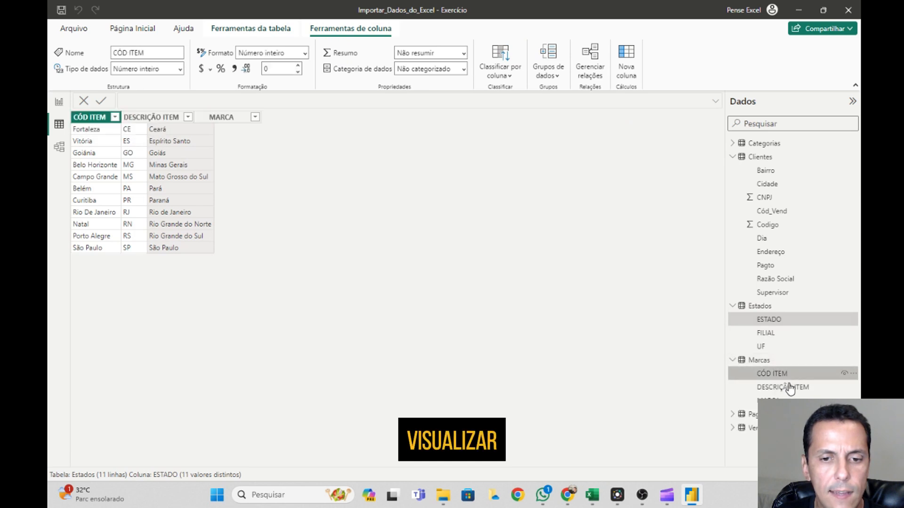
left_click(783, 387)
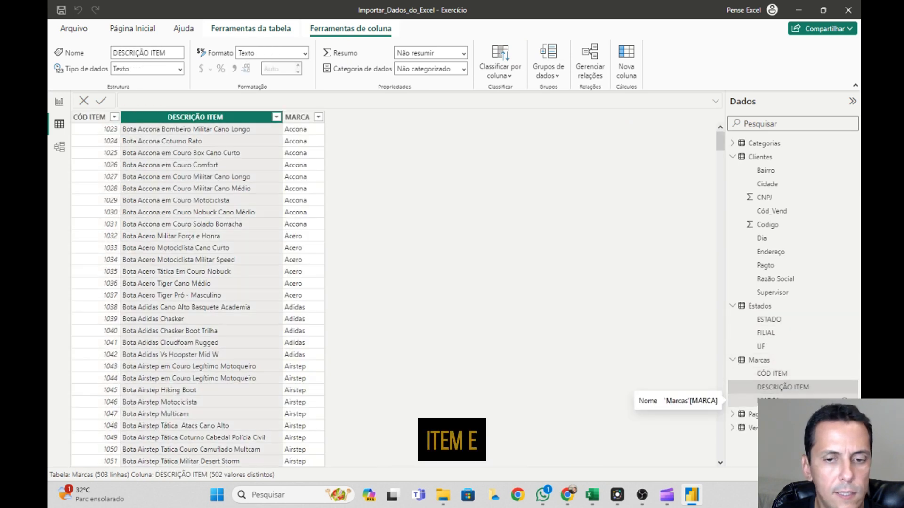
left_click(769, 400)
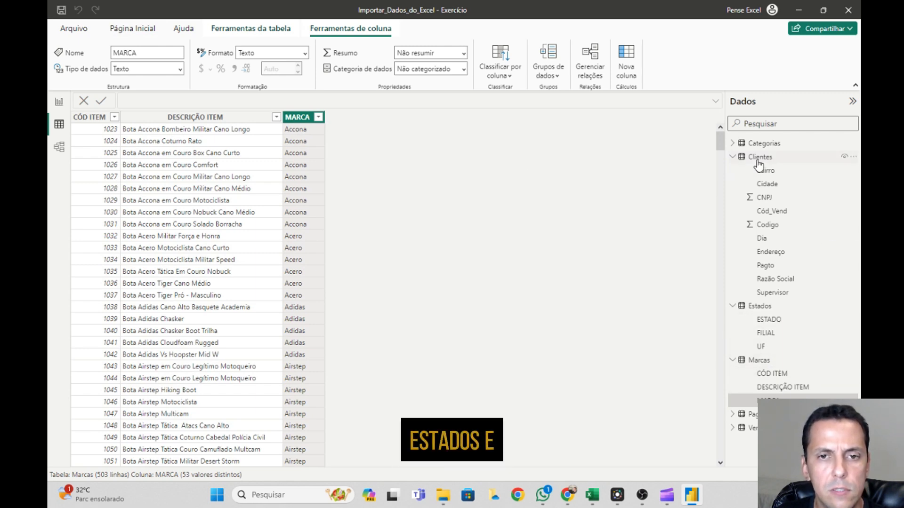
Collapse the Clientes table's fields, then display the Categorias table and examine its DESCRIÇÃO ITEM and CÓD ITEM columns.
left_click(733, 157)
left_click(733, 143)
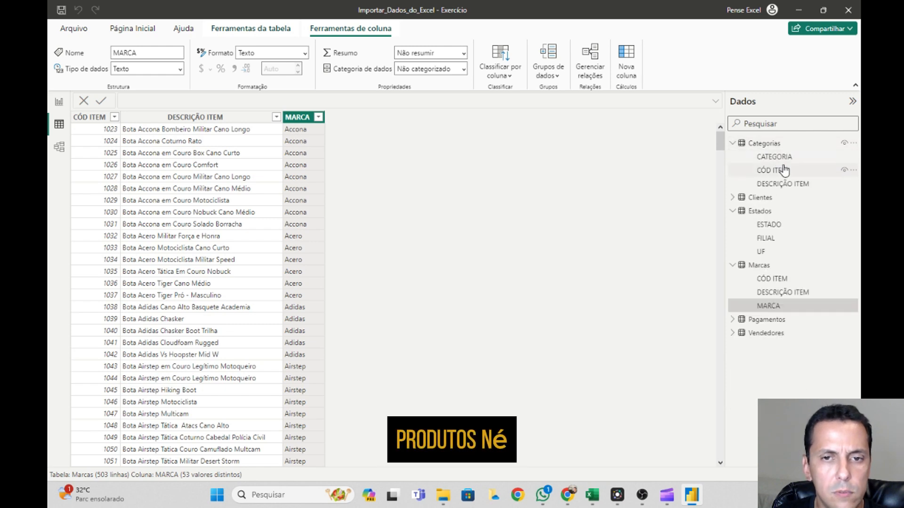
left_click(783, 170)
left_click(785, 185)
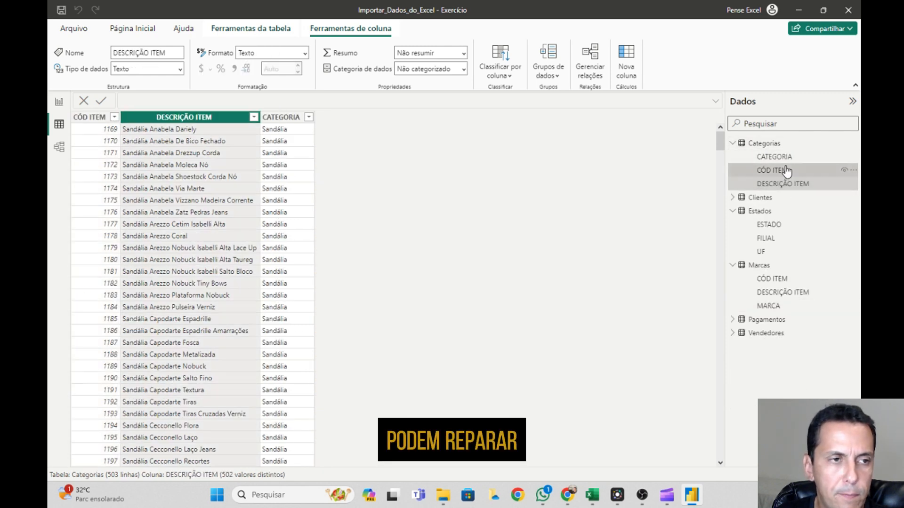
left_click(777, 170)
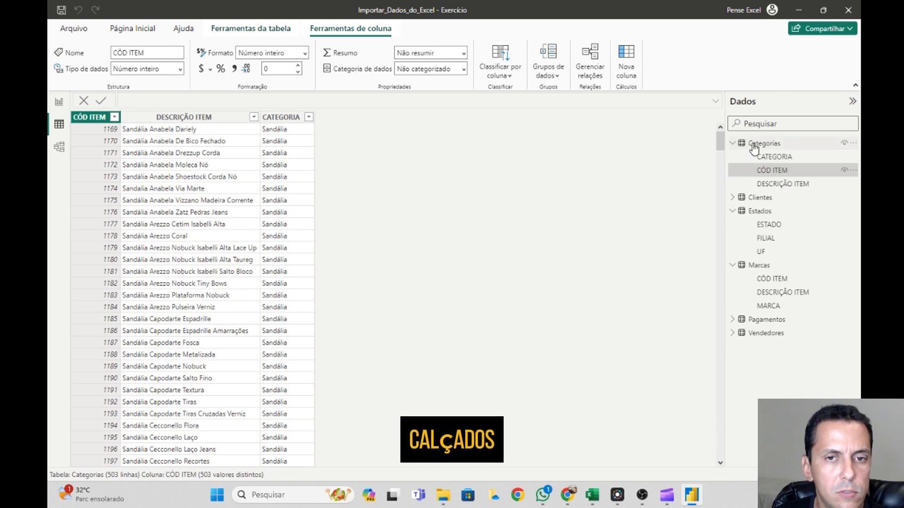
Collapse the field lists of the Categorias, Estados and Marcas tables so only the table names are listed.
left_click(733, 143)
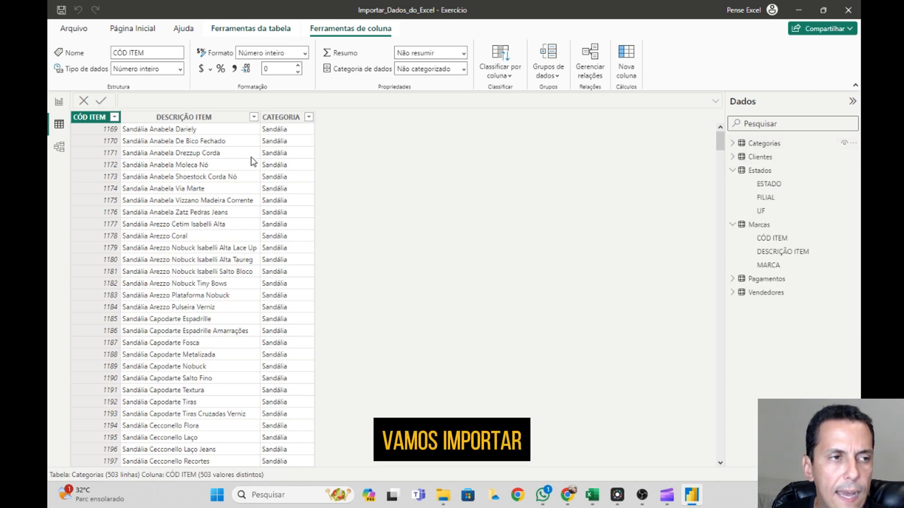
left_click(733, 170)
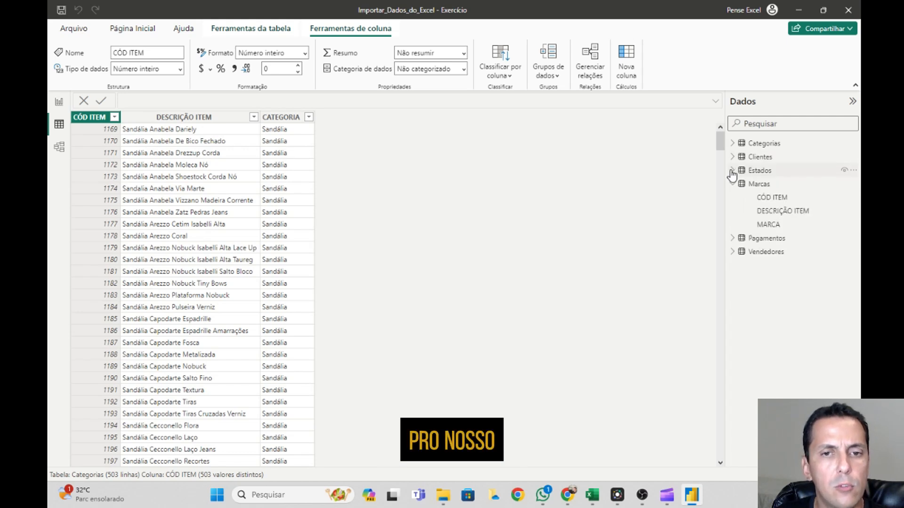
left_click(733, 184)
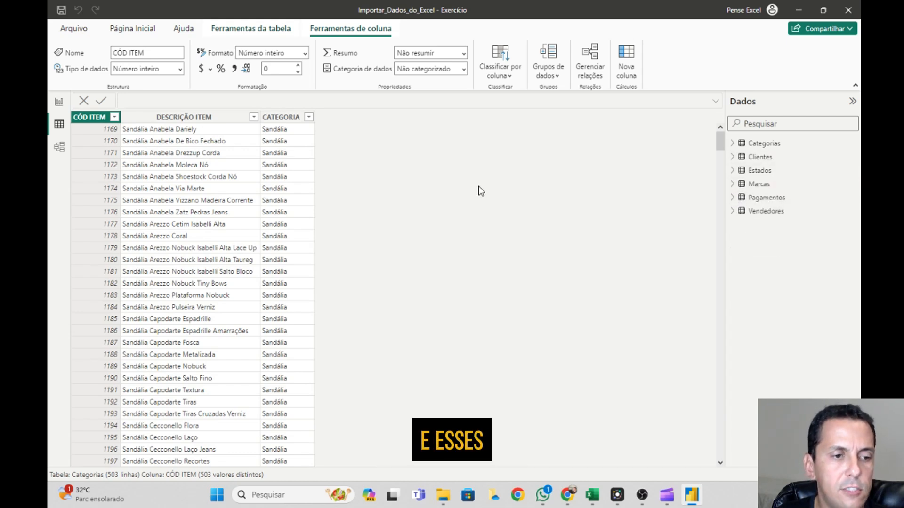